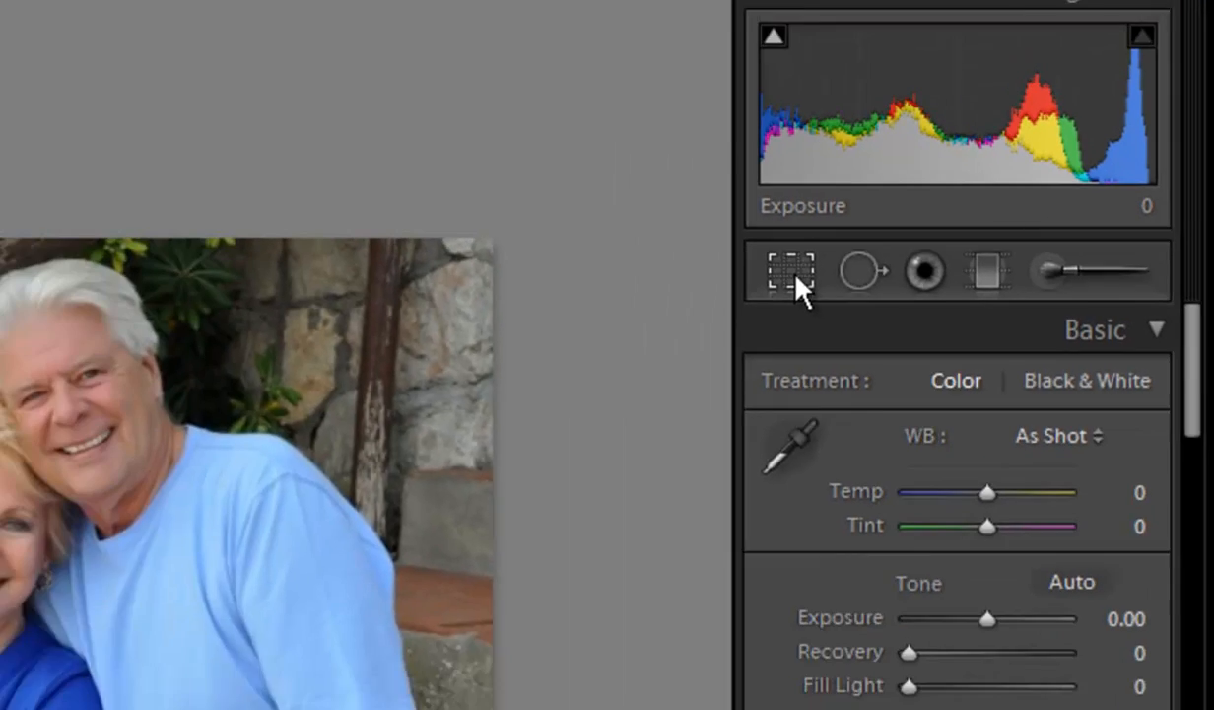
- Crop the couple photo on both sides into an upright portrait closely framing the two people
click(640, 286)
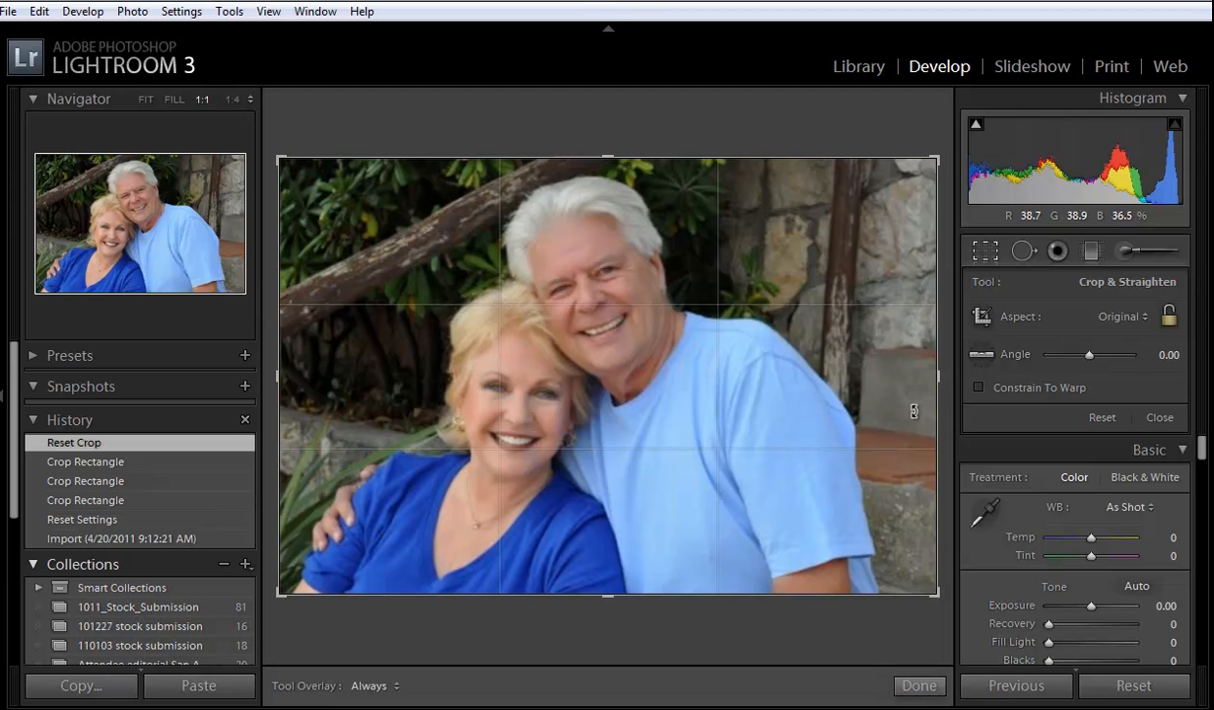
drag(936, 375, 838, 371)
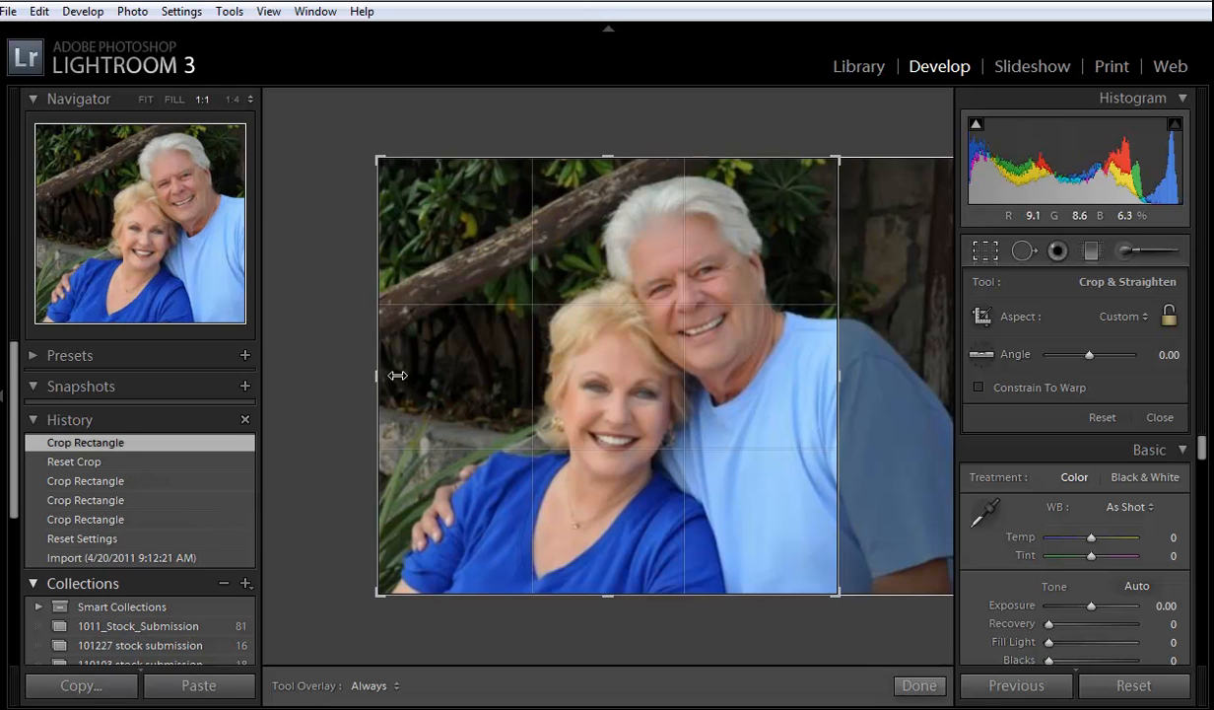
drag(377, 374, 438, 389)
drag(775, 378, 773, 376)
click(985, 254)
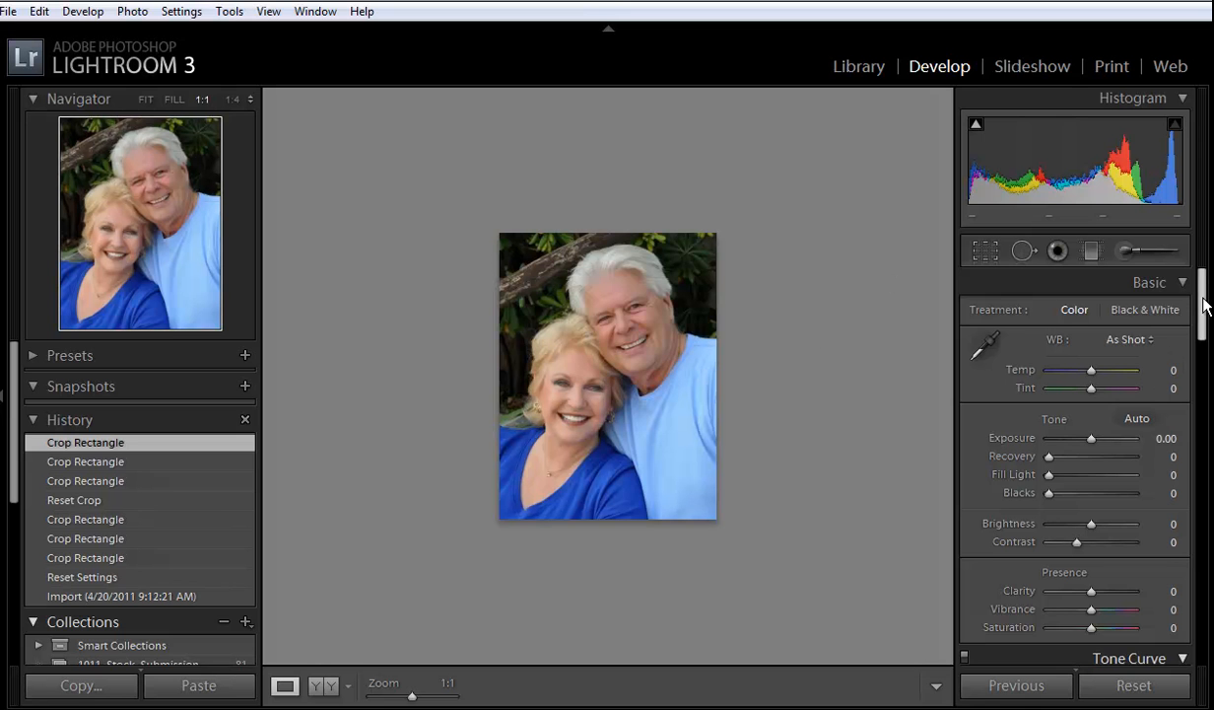
- Raise the couple photo's Exposure to +0.14 and set its tone curve to Lights +16 and Darks -8
scroll(1197, 311, down, 2)
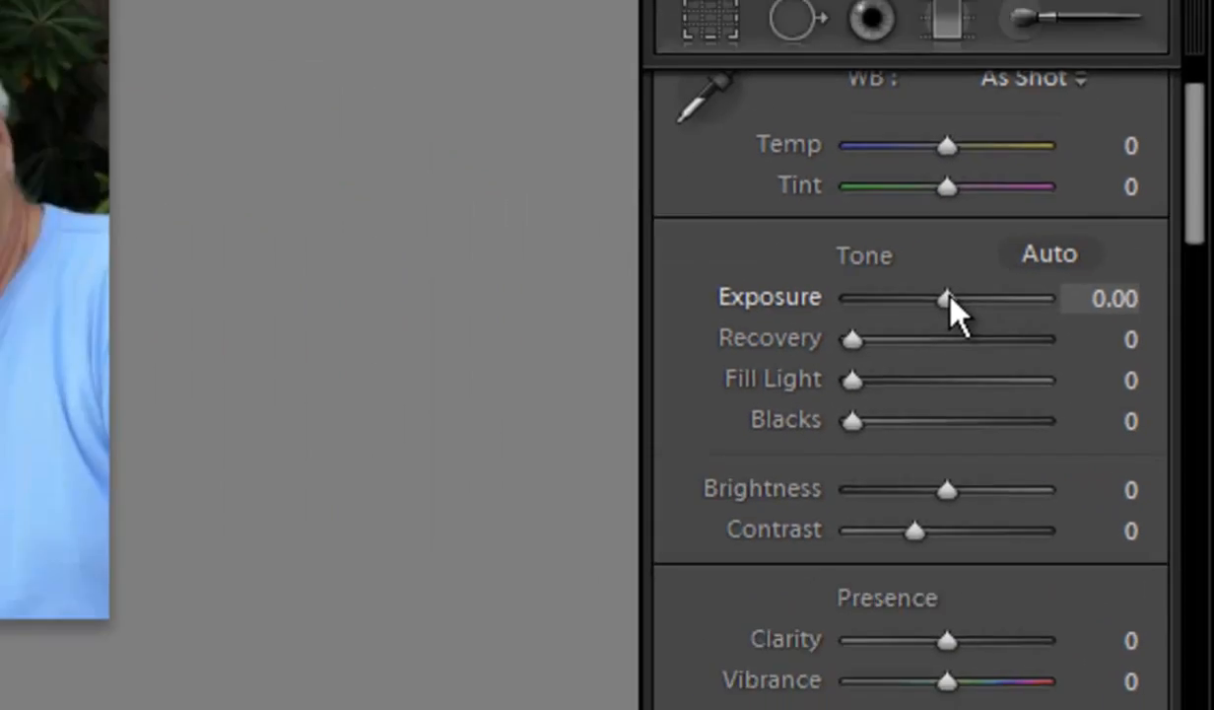
drag(948, 298, 953, 298)
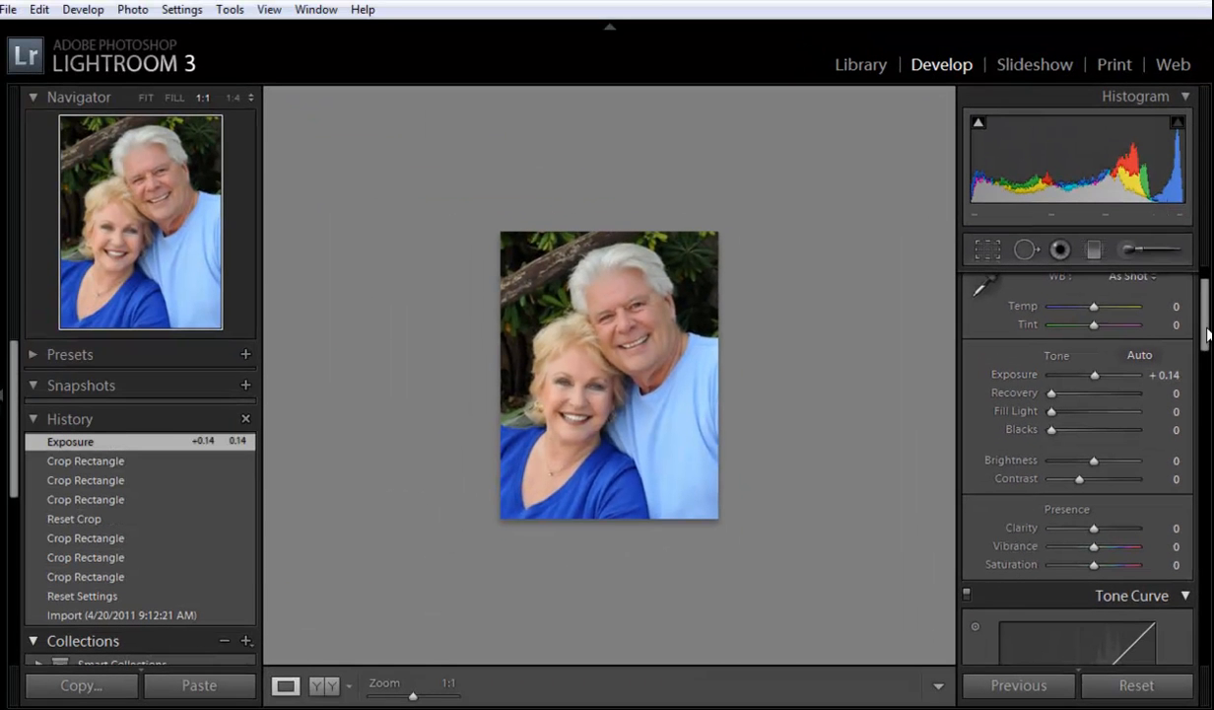
scroll(1206, 325, down, 3)
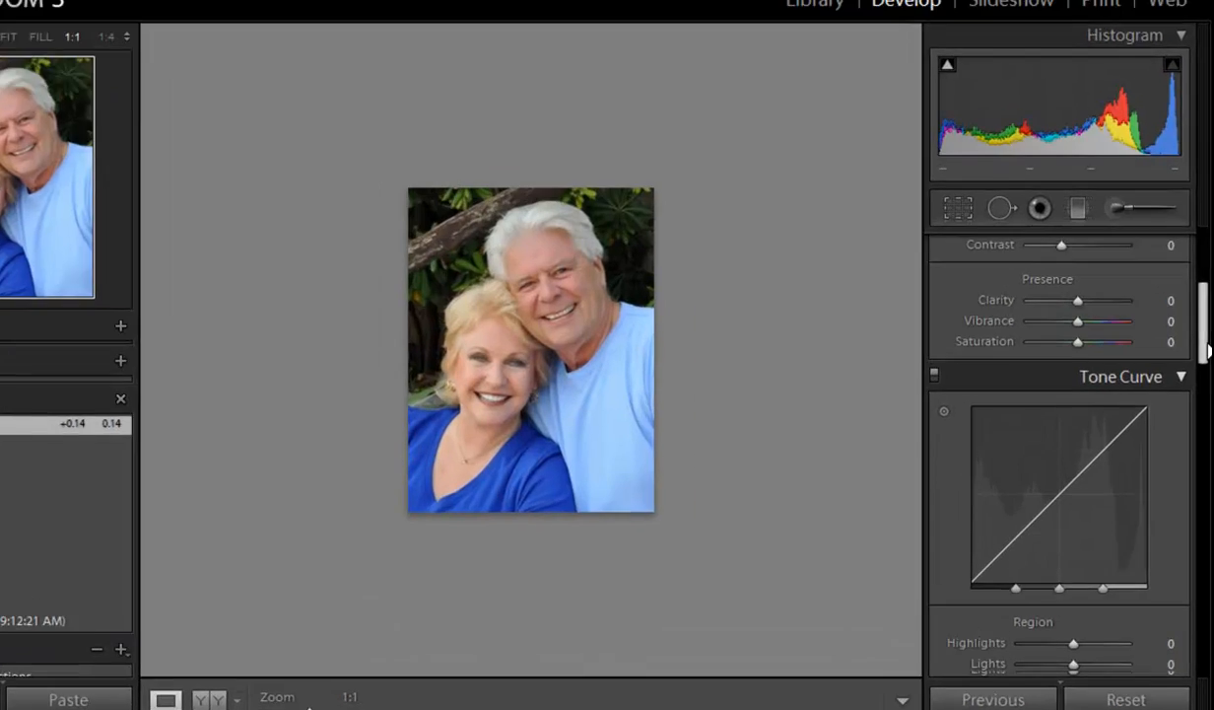
scroll(1207, 350, down, 2)
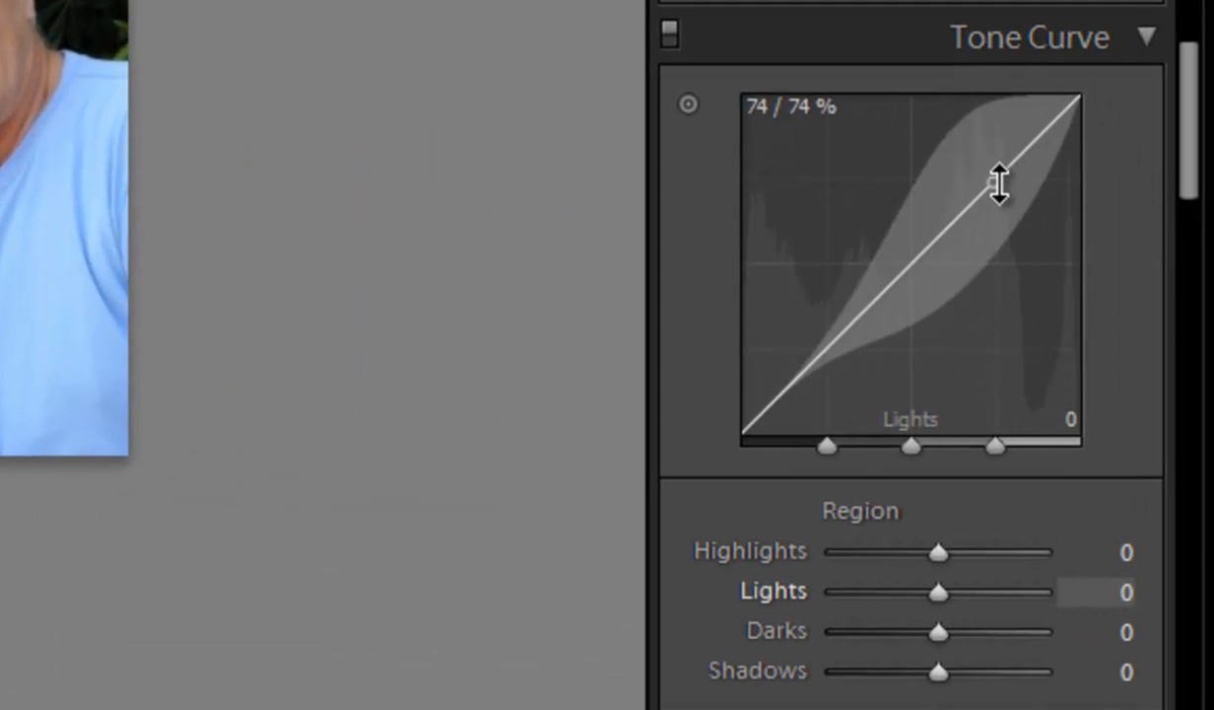
drag(1000, 185, 995, 145)
drag(832, 336, 837, 355)
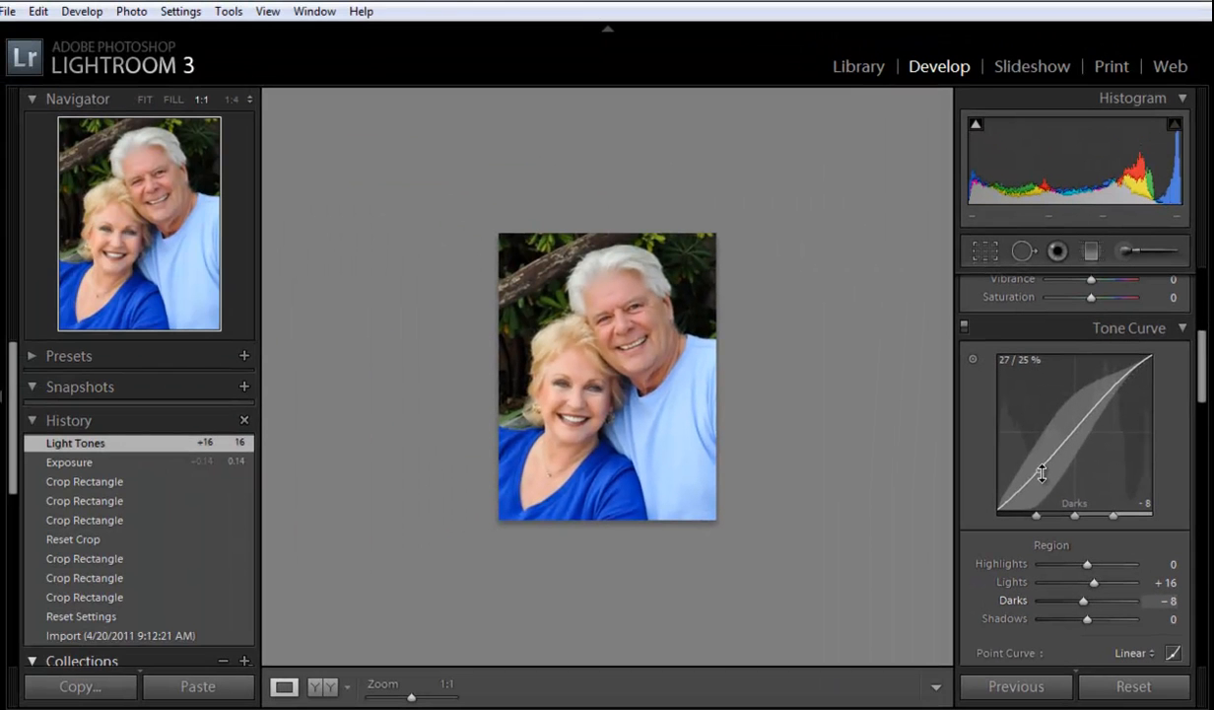
drag(1042, 473, 1042, 473)
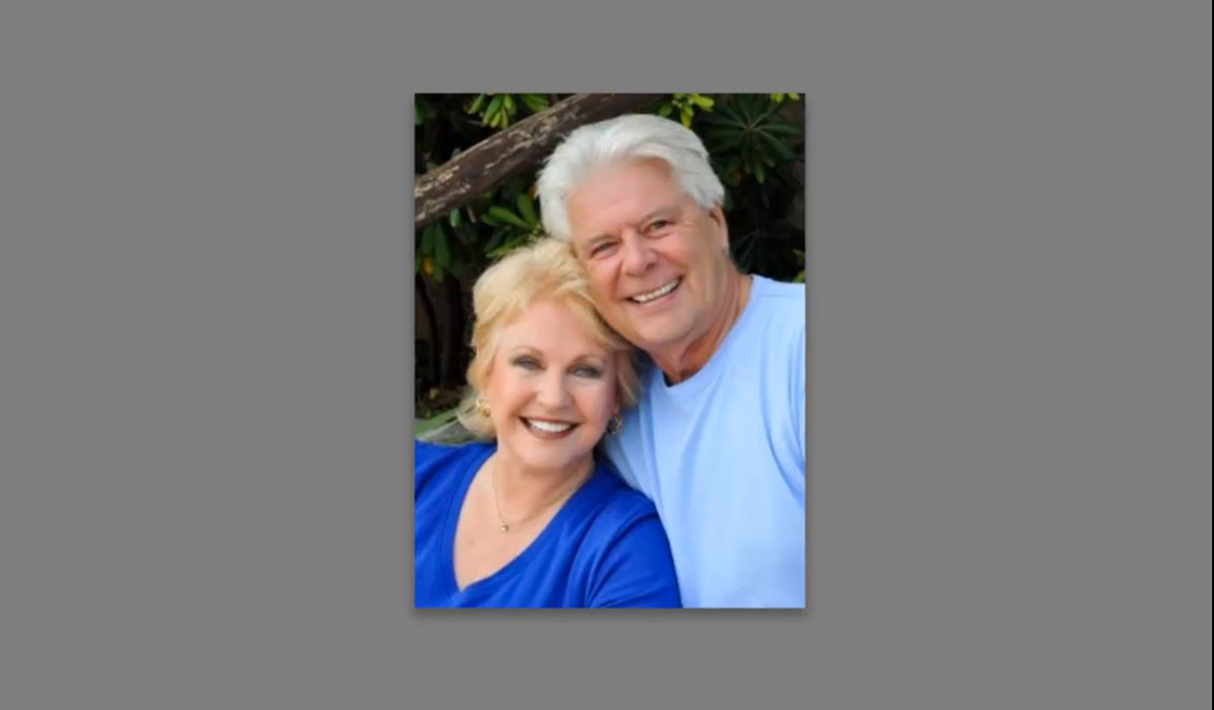
- Compare the edited couple photo with its unedited original, ending on the edited version
key(backslash)
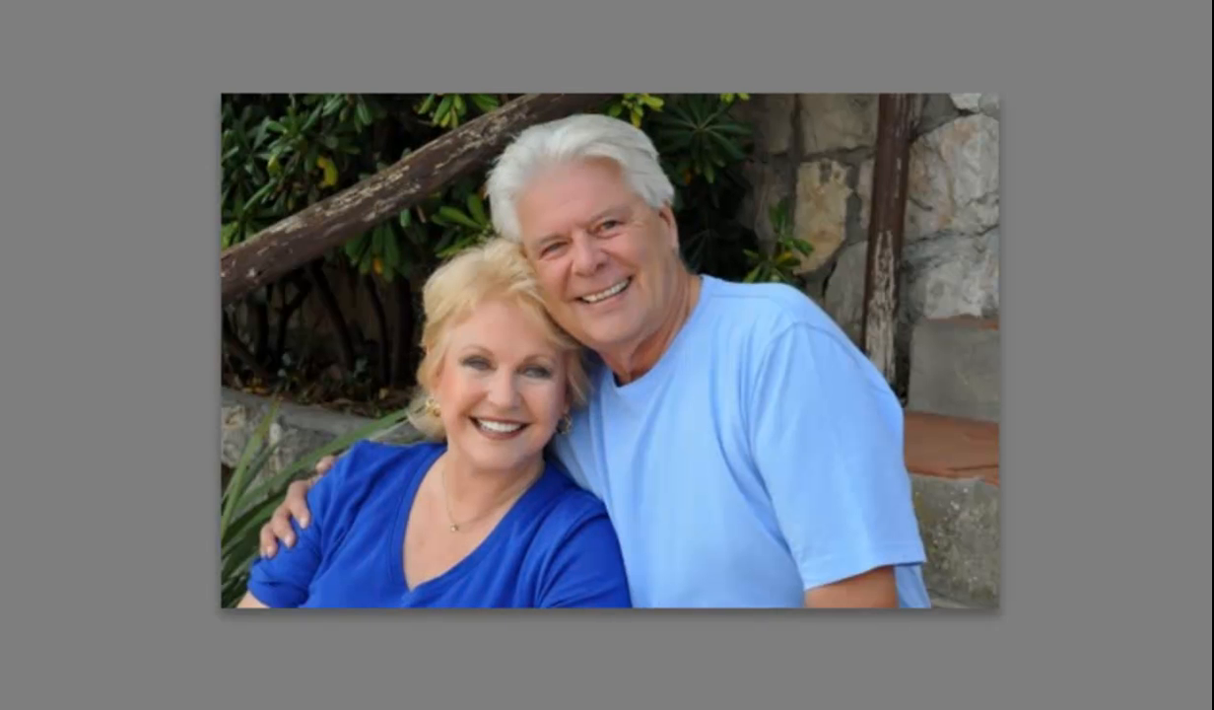
key(backslash)
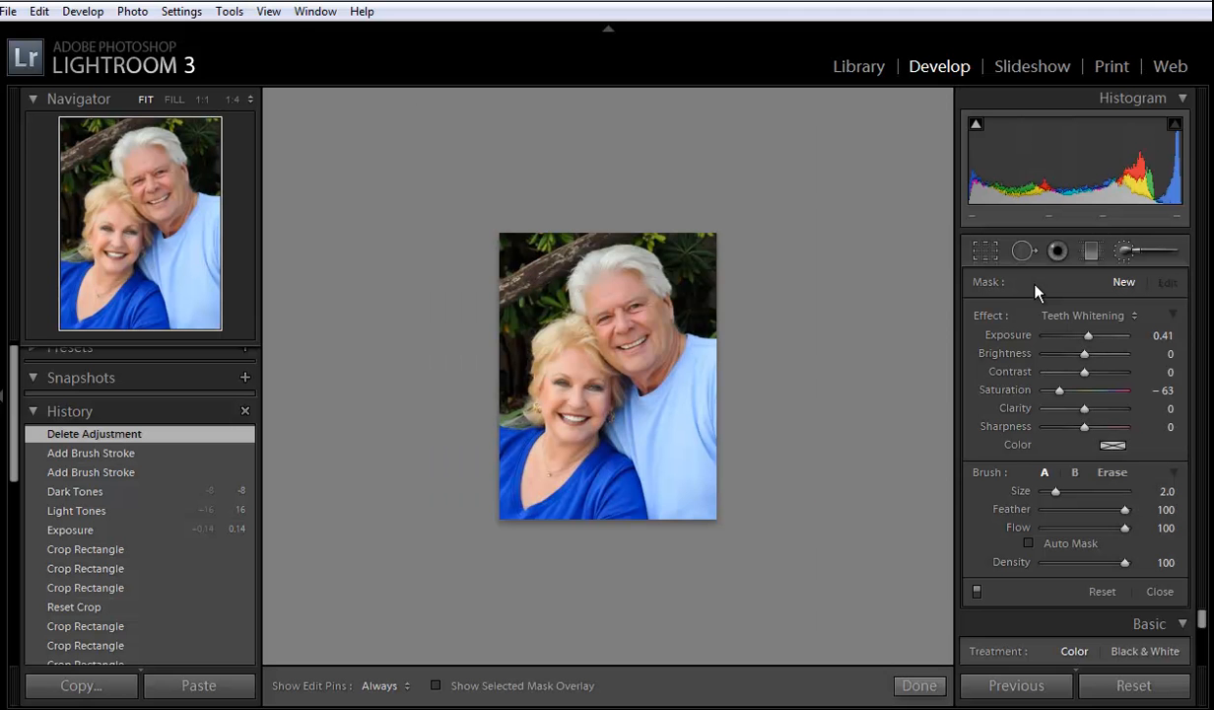
- Go to the black-and-white photo of the woman and child and crop a narrow strip off its upper edge
key(Right)
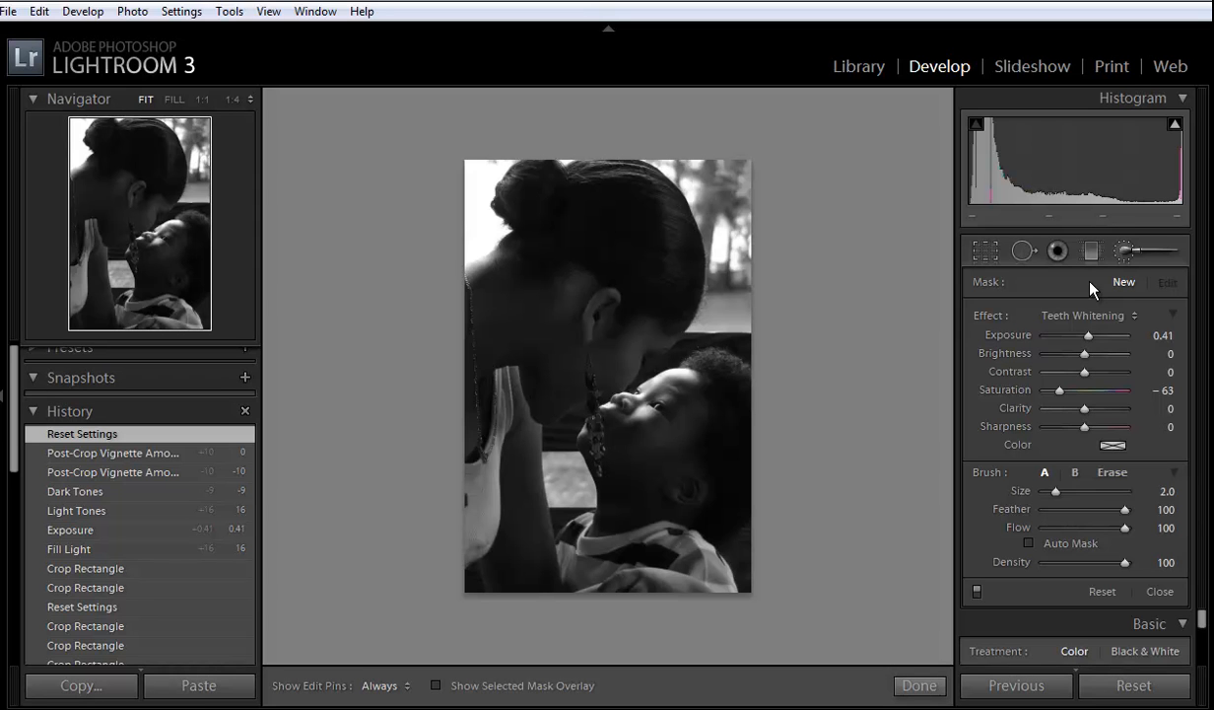
click(995, 254)
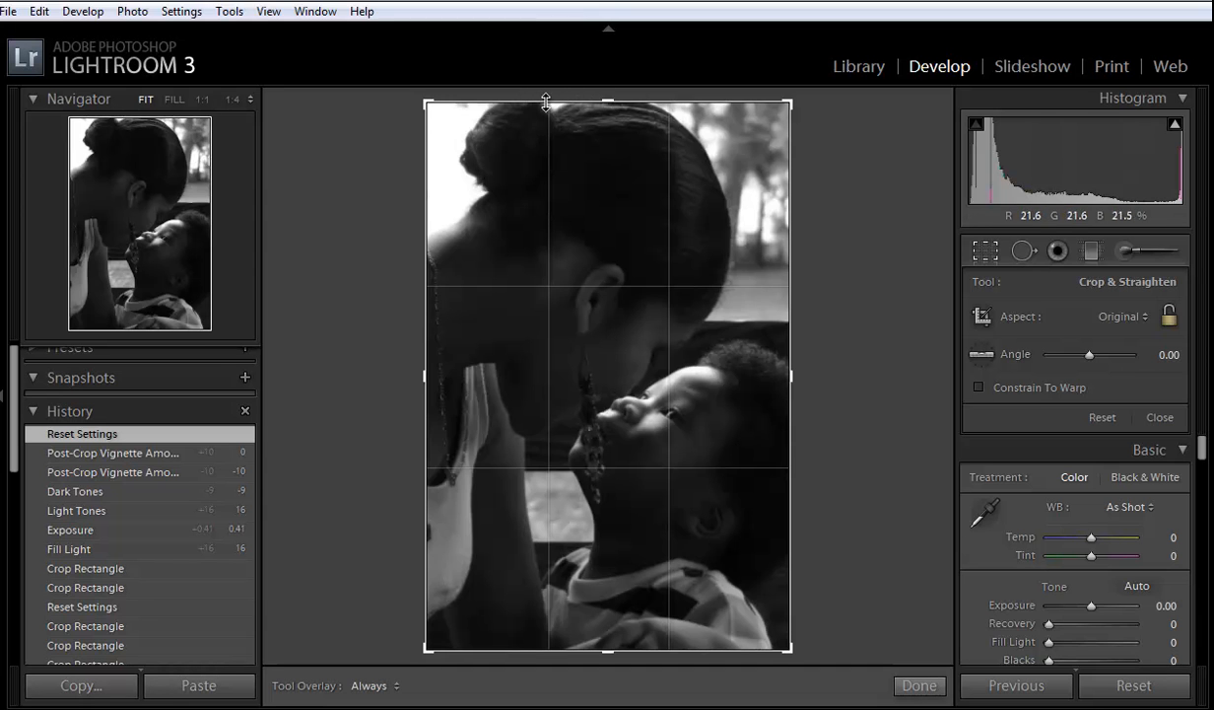
drag(608, 100, 608, 115)
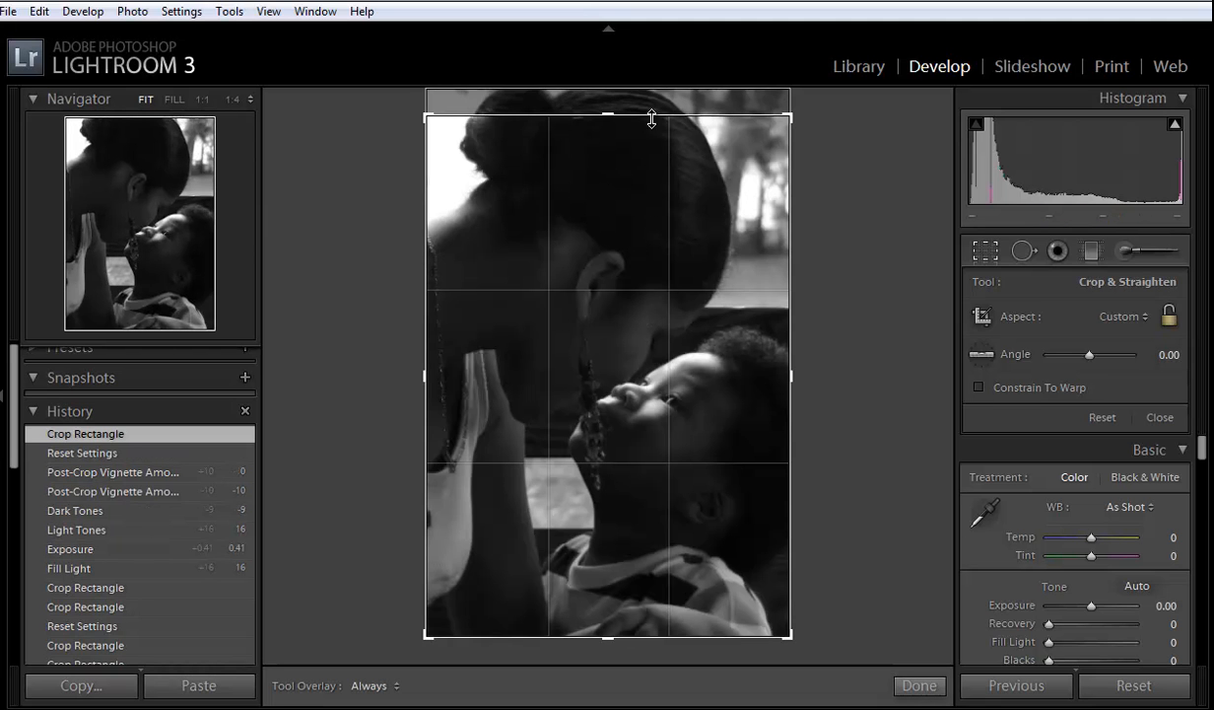
click(985, 250)
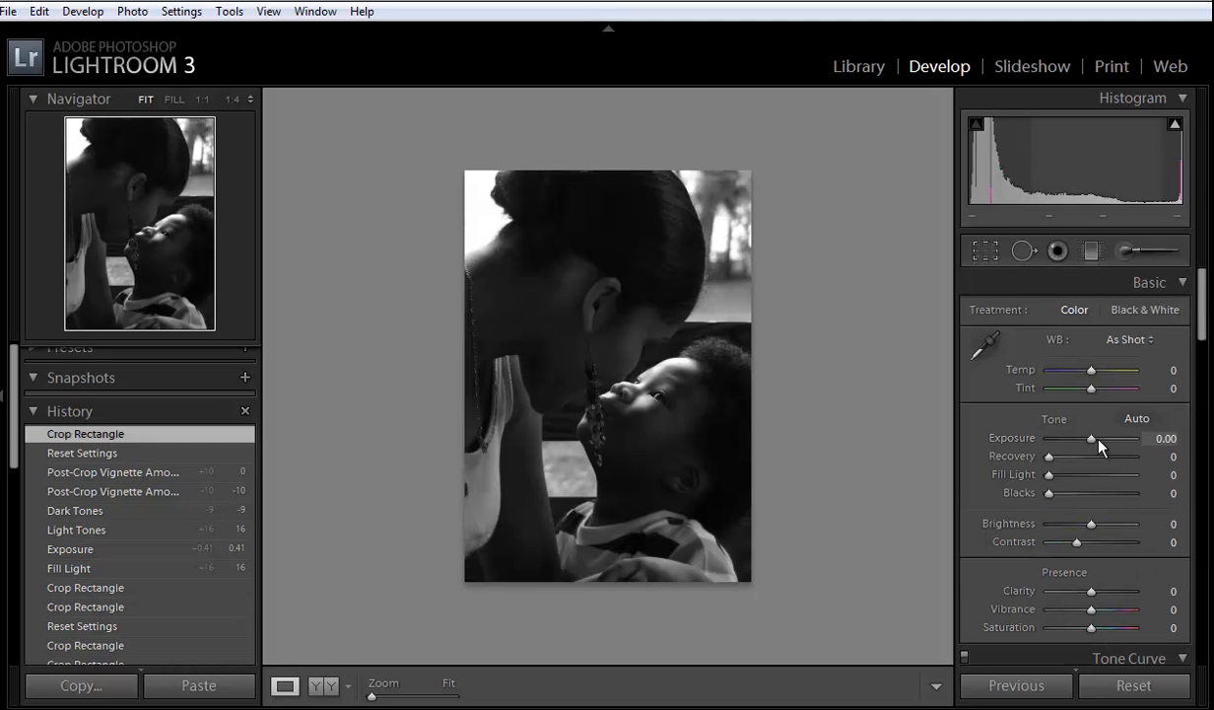
- Set the photo's Exposure to +0.60, Fill Light to 9 and Blacks to 2, with tone curve Lights +14 and Darks -6
drag(1093, 440, 1098, 442)
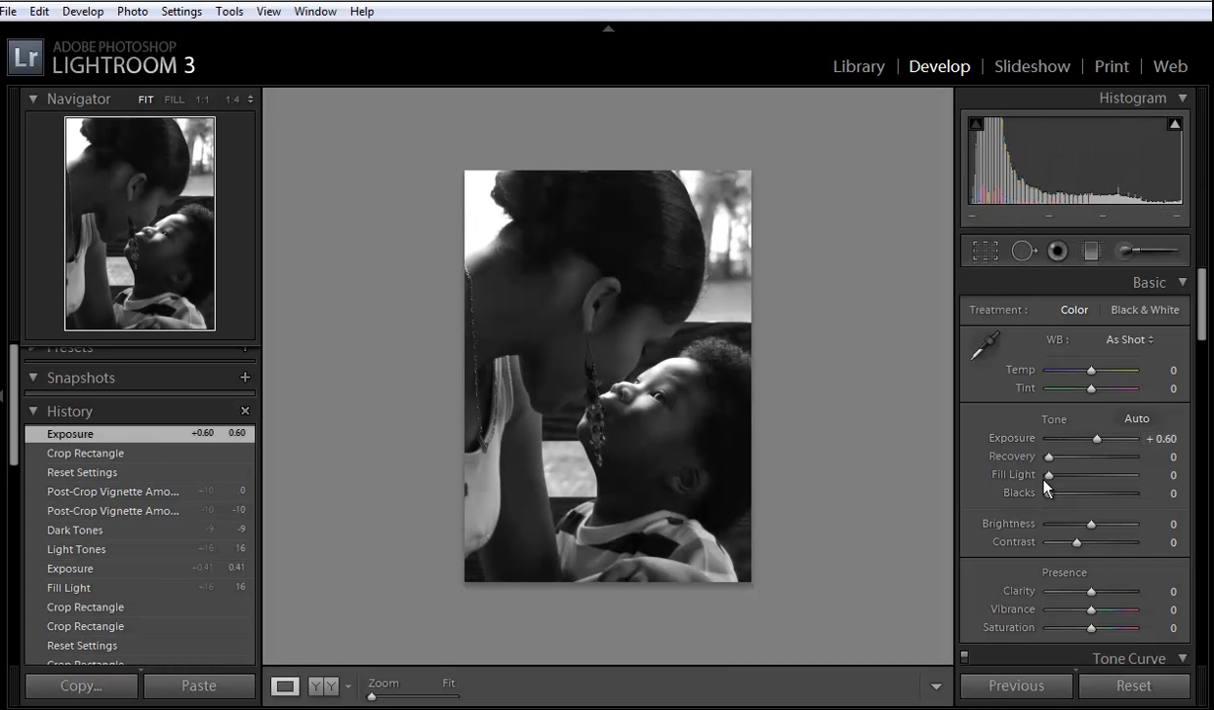
drag(1050, 473, 1052, 493)
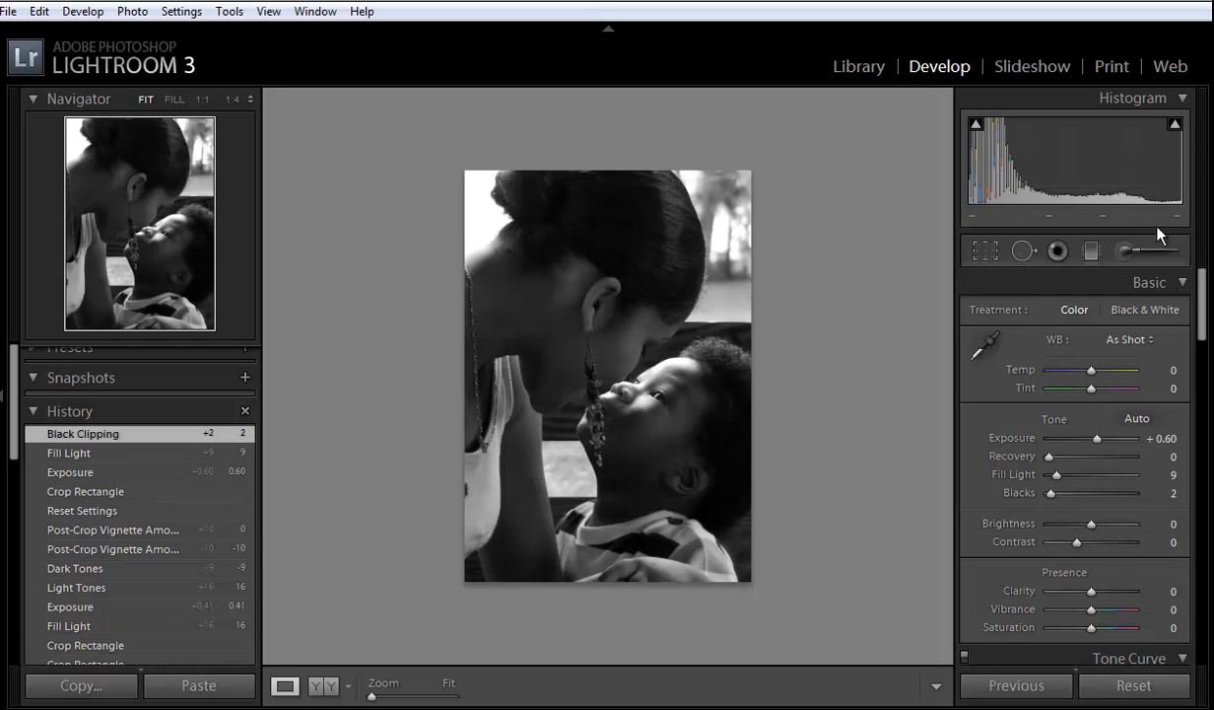
drag(1201, 302, 1202, 370)
drag(1114, 382, 1114, 367)
mouse_move(1038, 452)
mouse_down()
mouse_move(1042, 463)
mouse_move(1025, 469)
mouse_up()
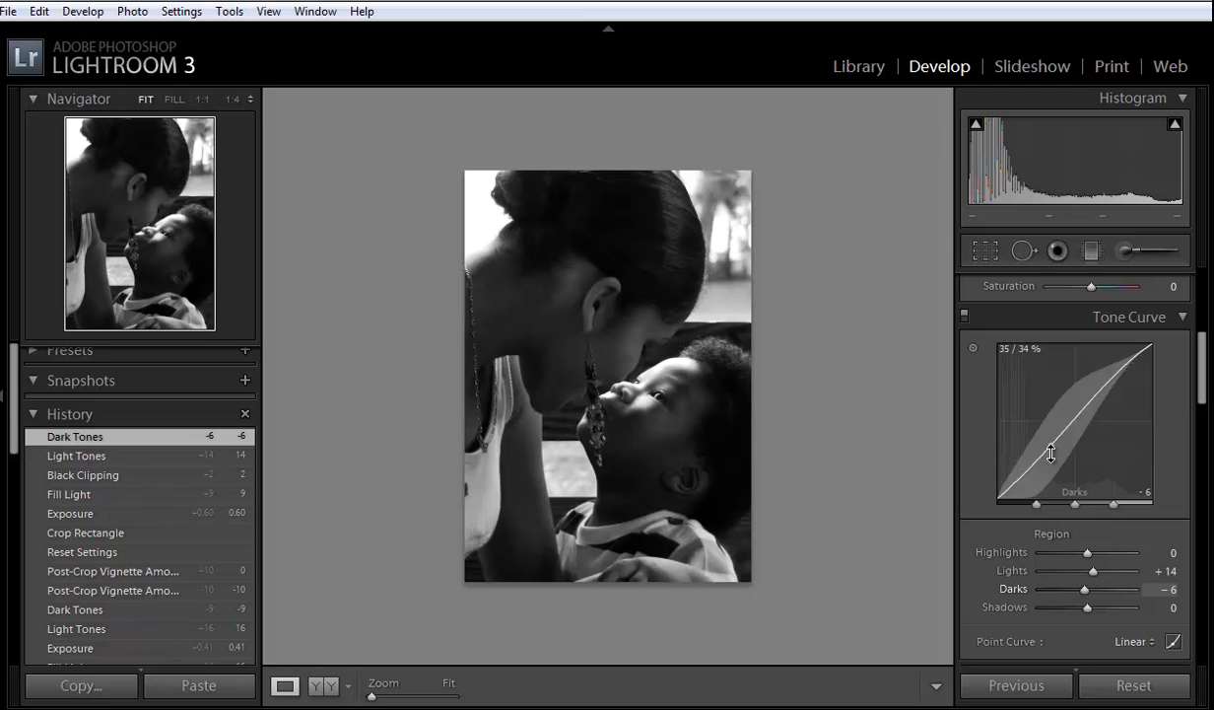
- Go to the photo of the girl and dog and set Exposure to +0.23 and Blacks to 2
key(Right)
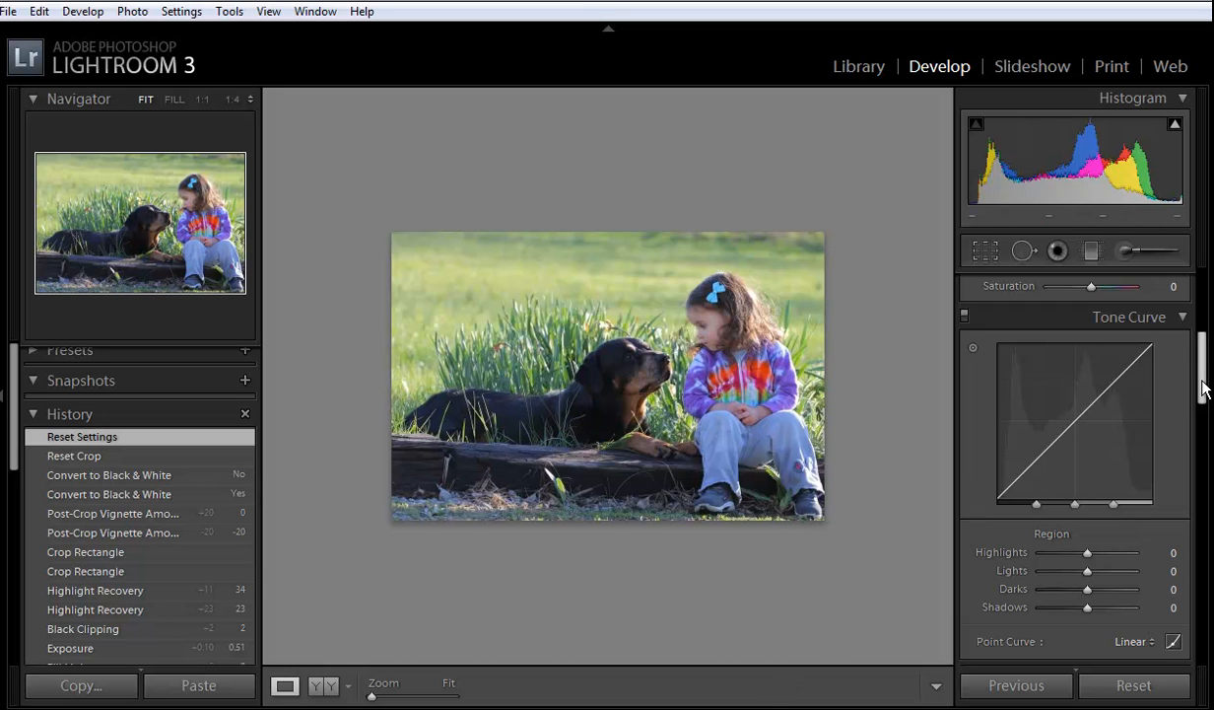
scroll(1166, 483, up, 5)
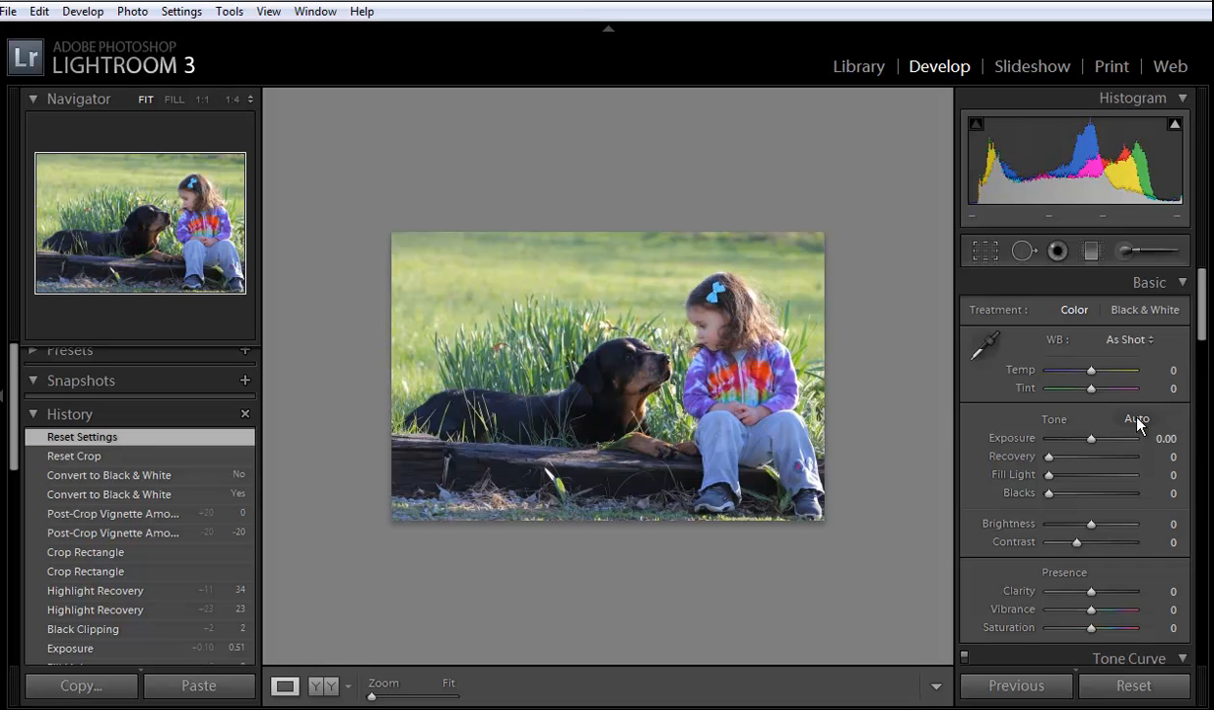
drag(1092, 438, 1055, 448)
- Increase contrast in the girl and dog photo with tone curve Lights at +8 and Darks at -12
scroll(1073, 445, down, 1)
scroll(1204, 323, down, 2)
scroll(1204, 323, down, 3)
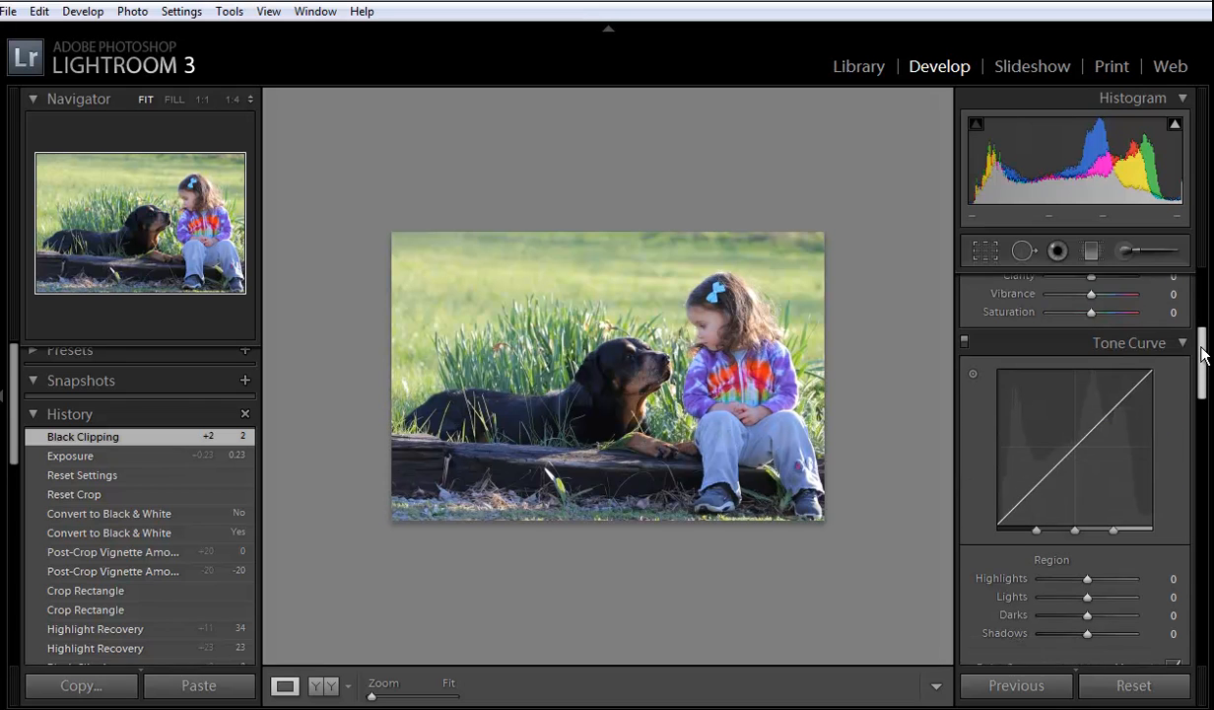
drag(1113, 400, 1113, 393)
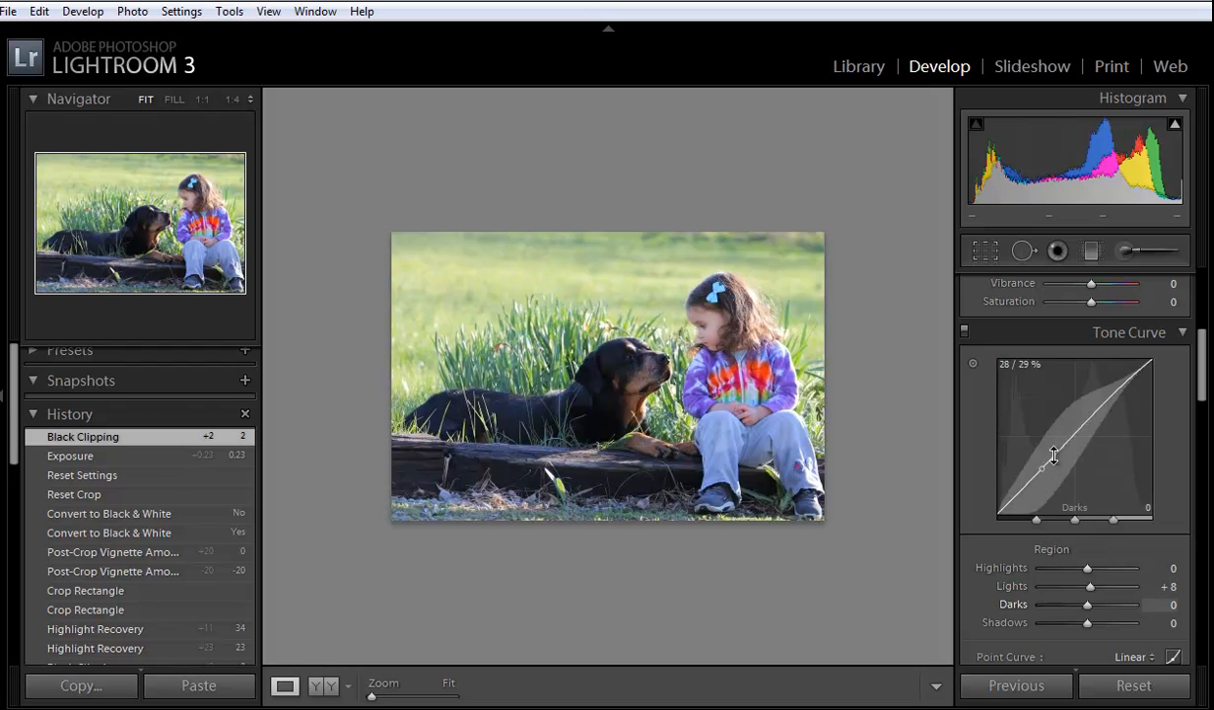
drag(1035, 477, 1038, 482)
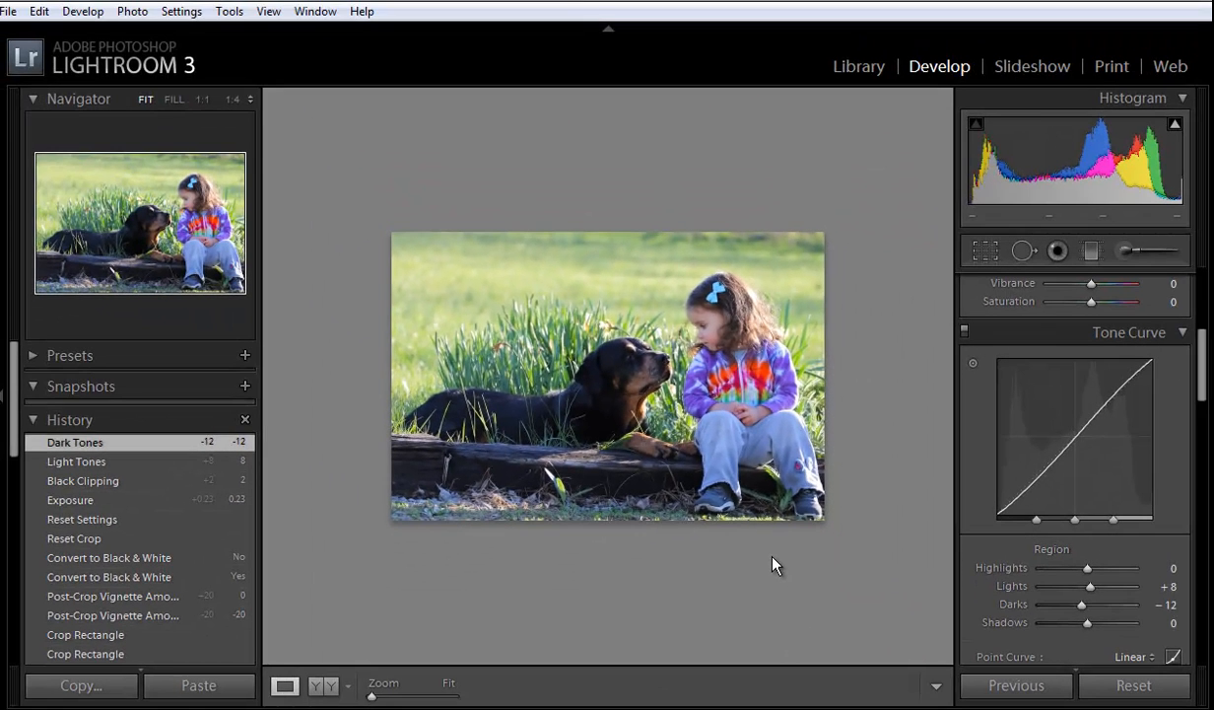
- Go to the frog photo and correct its white balance, starting from Auto, to Temp +6 and Tint +53
key(Right)
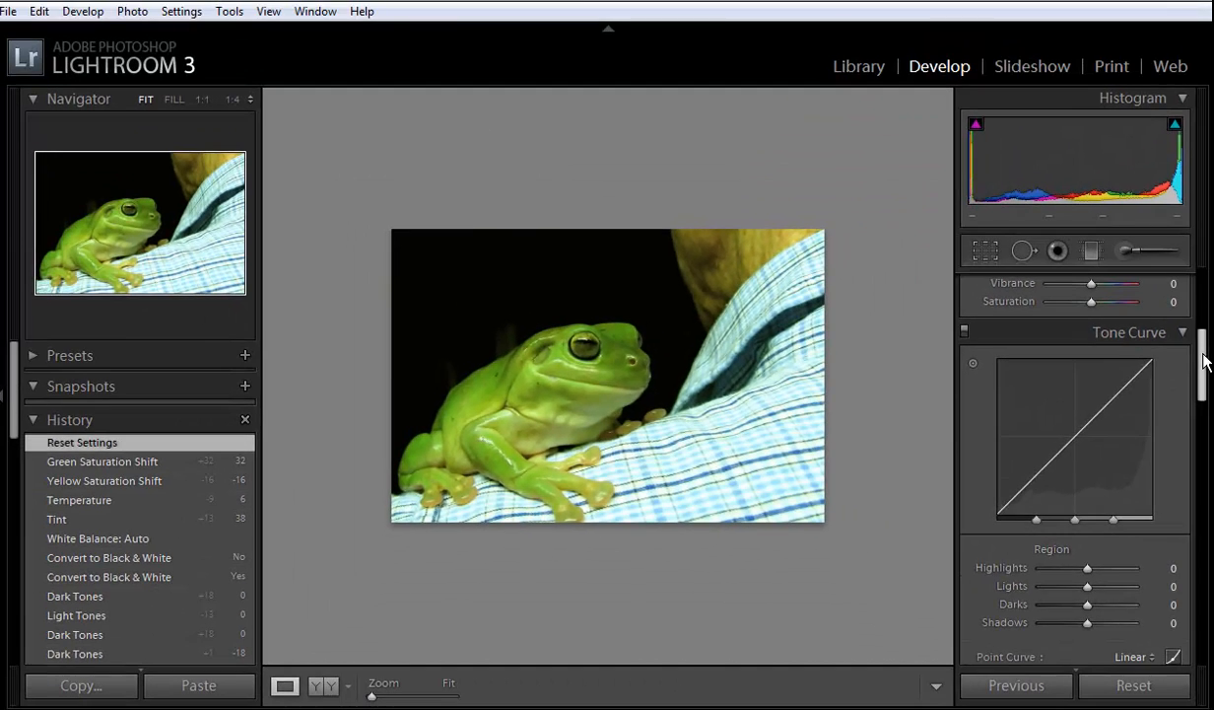
scroll(1170, 342, up, 5)
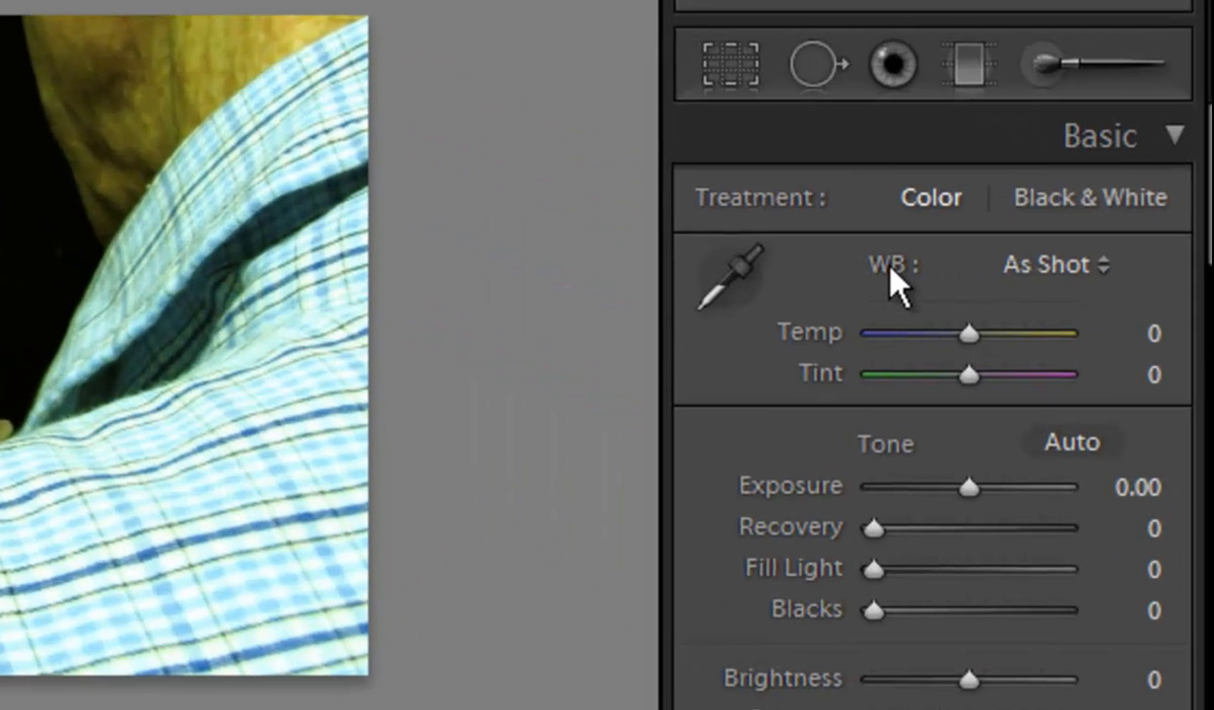
click(1087, 262)
click(950, 365)
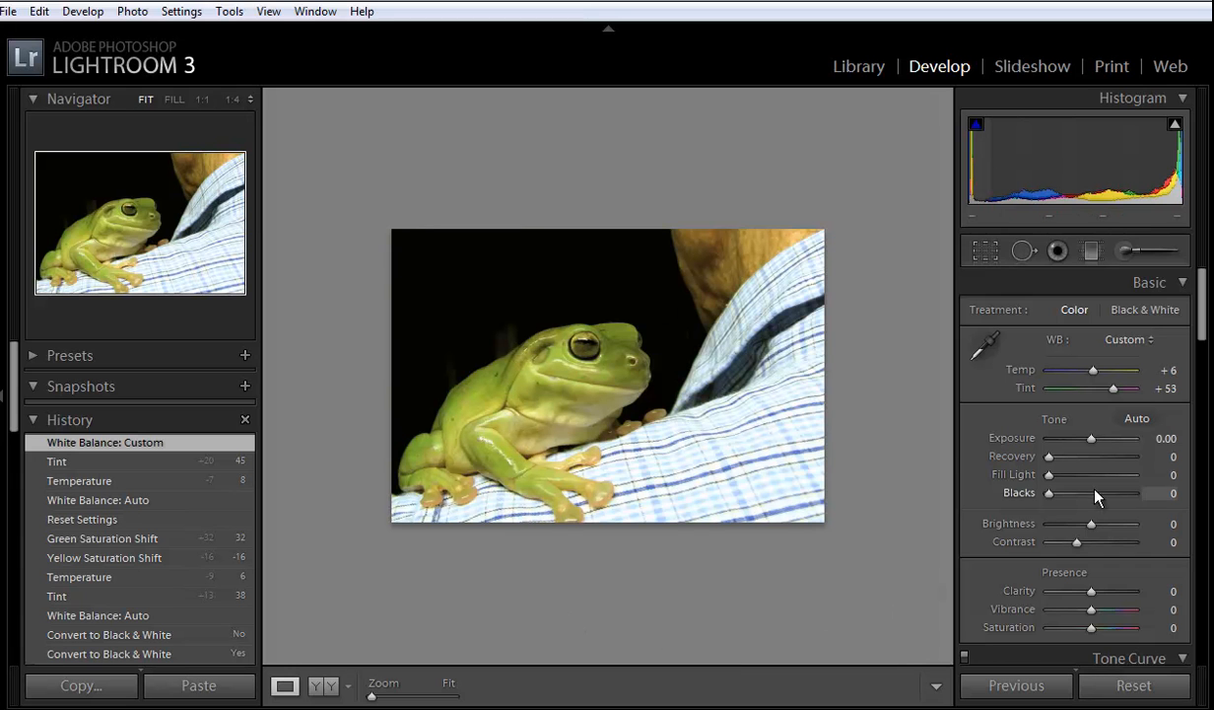
- Add contrast to the frog photo by raising the Lights and lowering the Darks on its tone curve
scroll(1094, 492, down, 5)
drag(1116, 399, 1113, 391)
drag(1055, 452, 1040, 480)
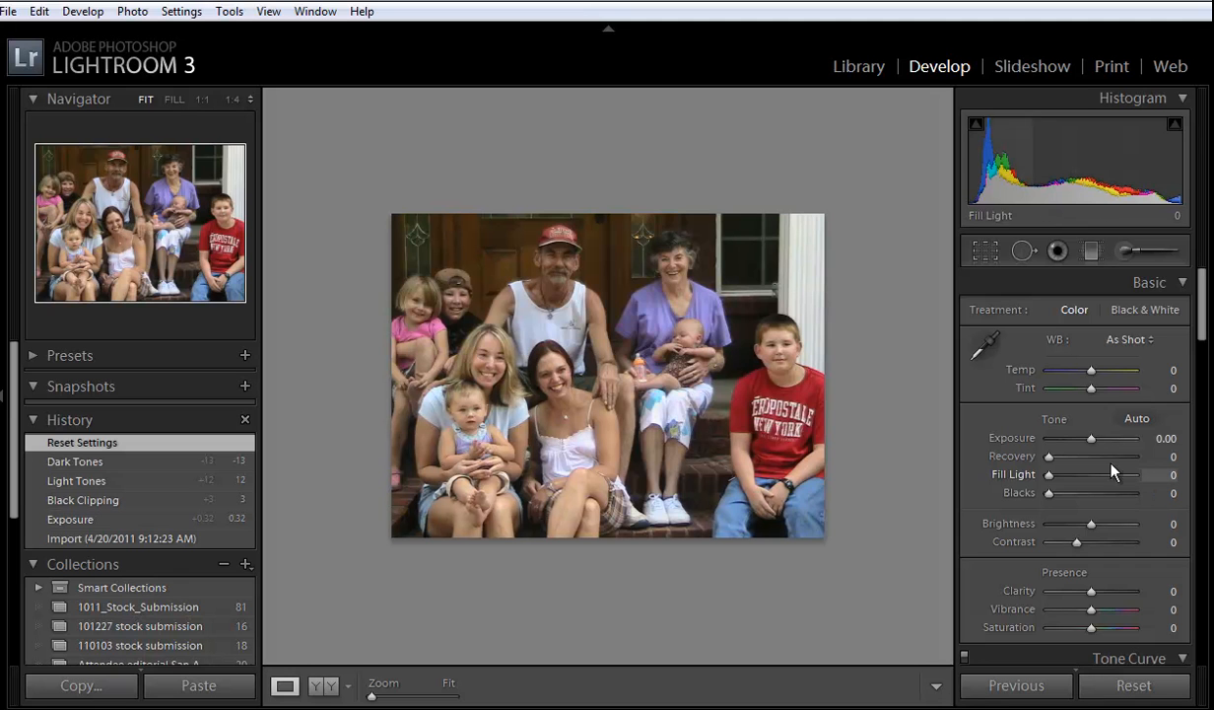
- Set the family group photo's Exposure to +0.41 and its tone curve to Lights +10 and Darks -13
drag(1093, 439, 1097, 439)
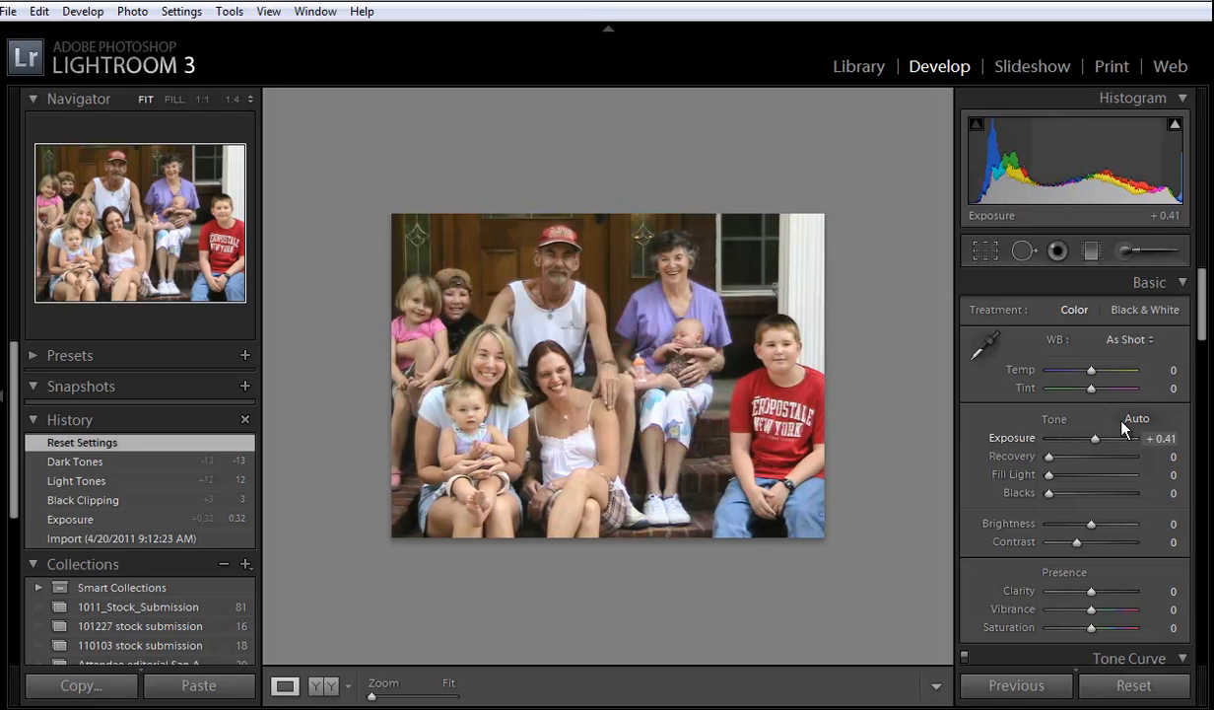
drag(1200, 297, 1204, 392)
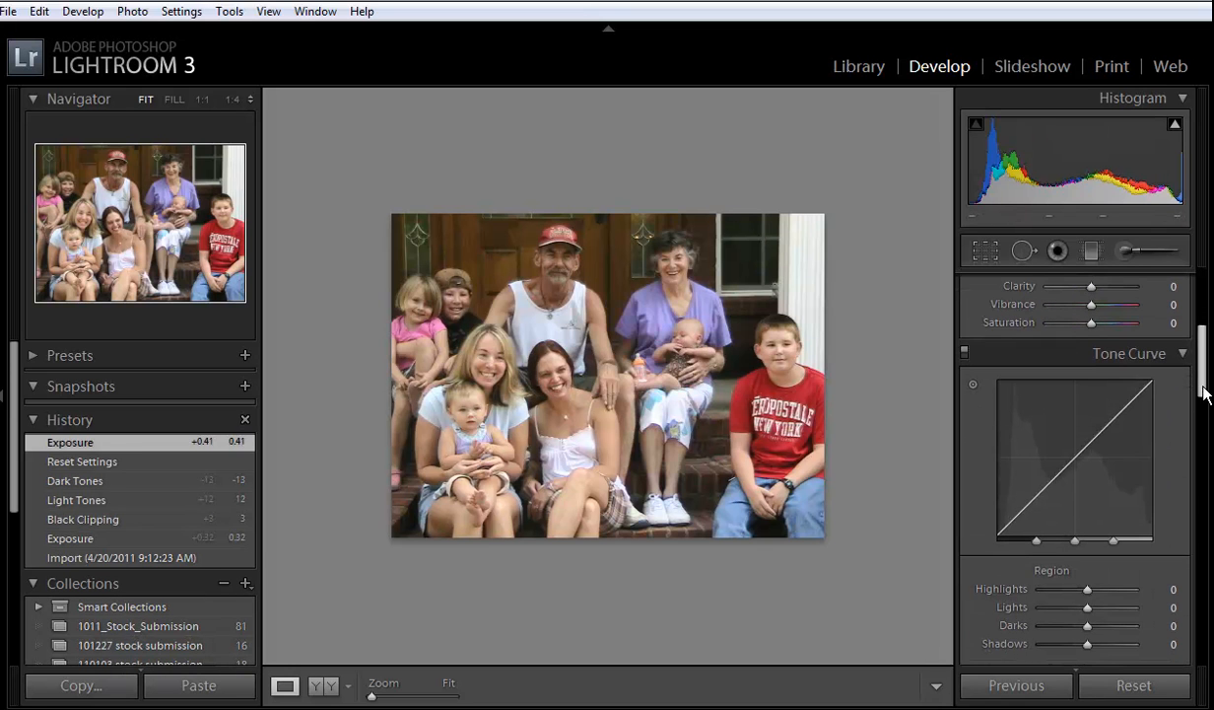
drag(1113, 414, 1113, 405)
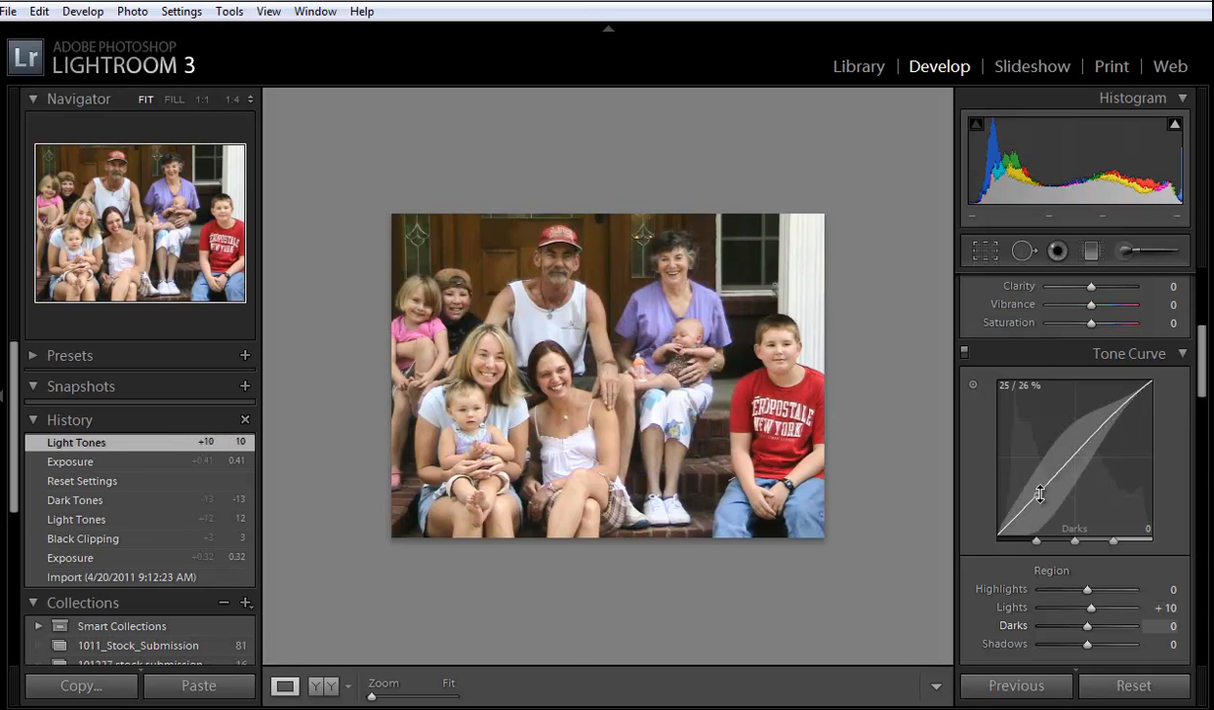
drag(1038, 495, 1042, 507)
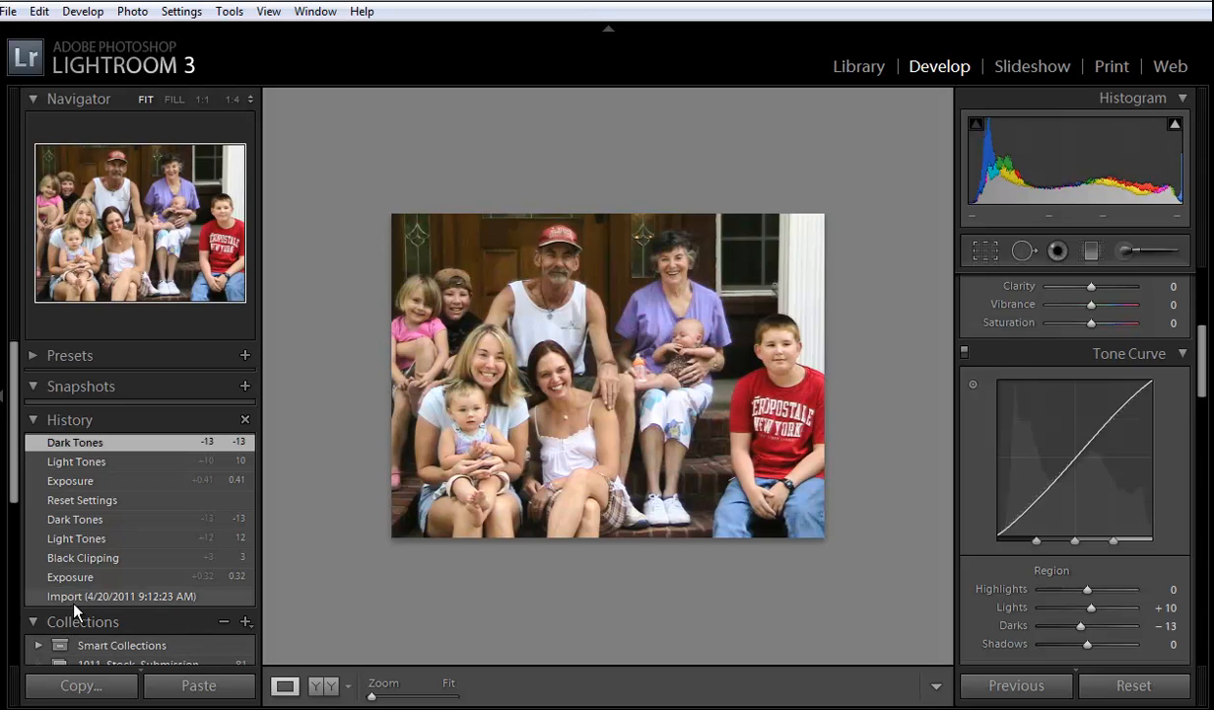
- Compare the family photo's imported state with its latest Dark Tones edit in the history, ending on the edit
click(75, 596)
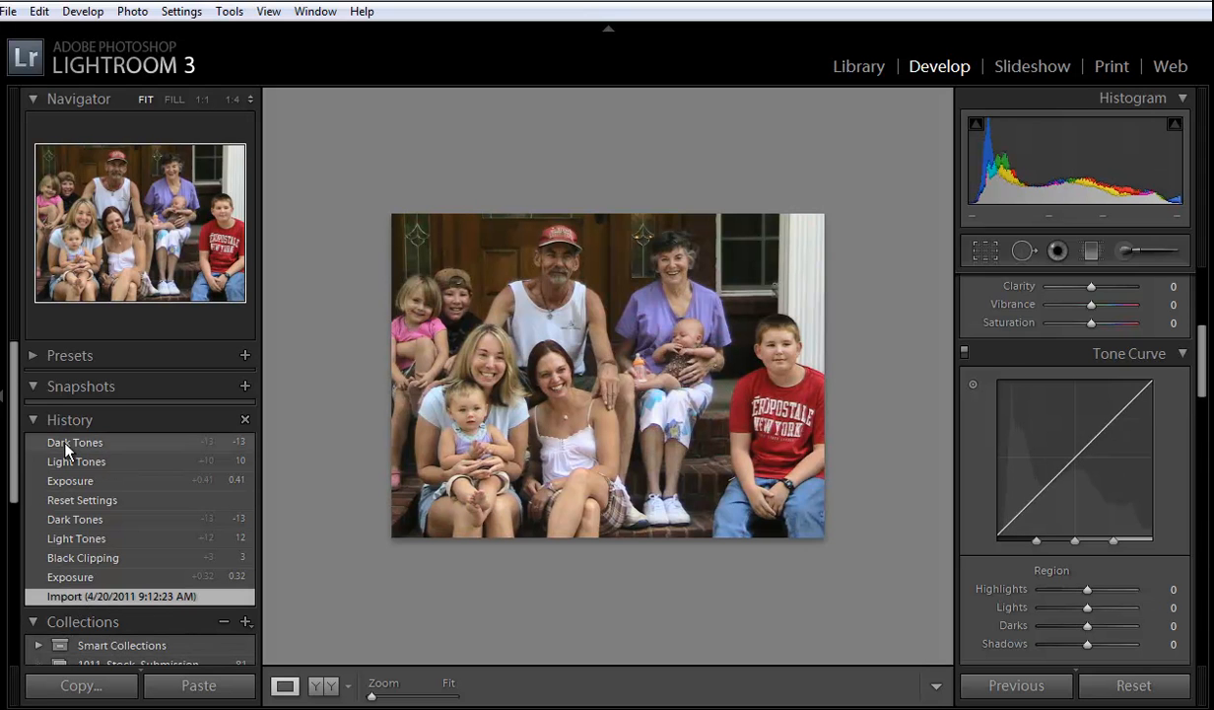
click(67, 445)
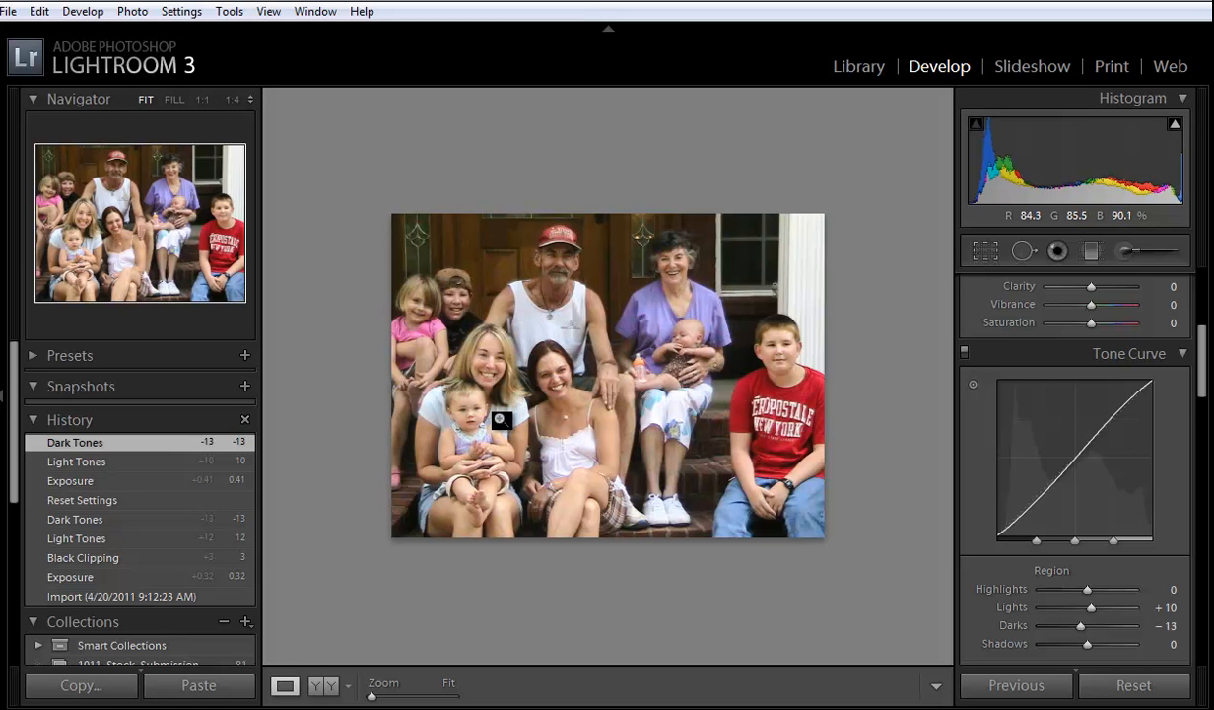
- Set the family photo's white balance by sampling the white trousers of the woman in purple as the neutral target
scroll(1031, 341, up, 5)
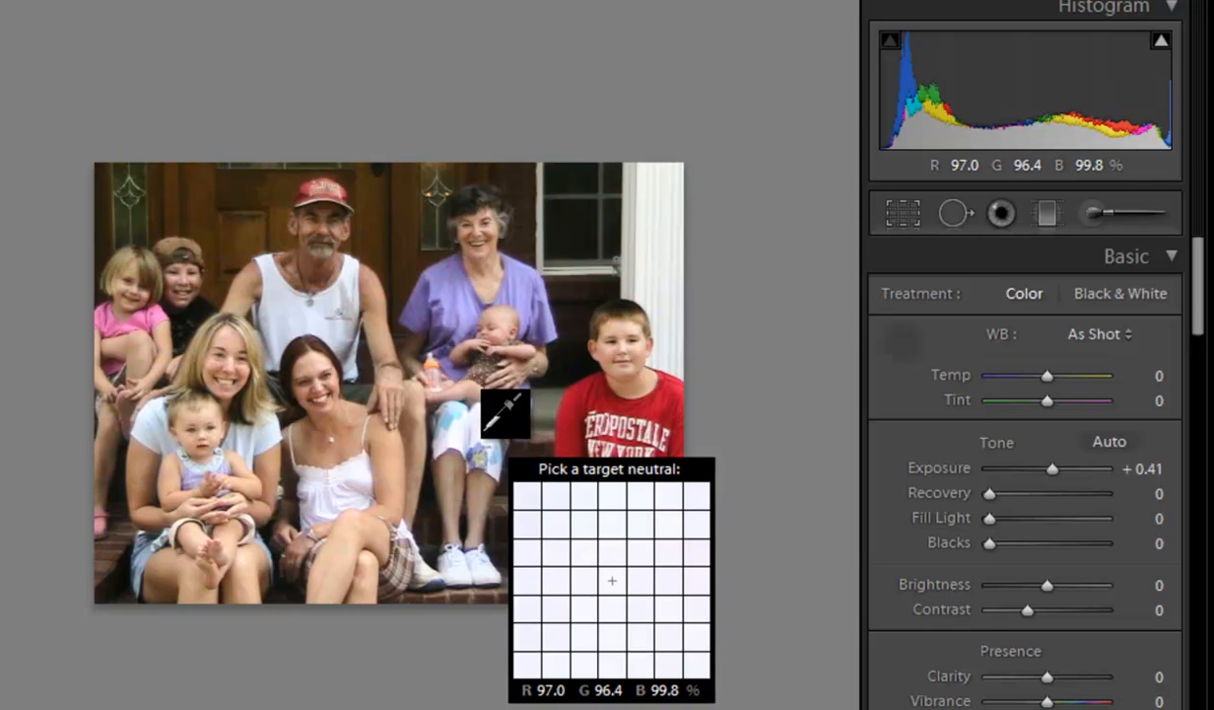
click(490, 429)
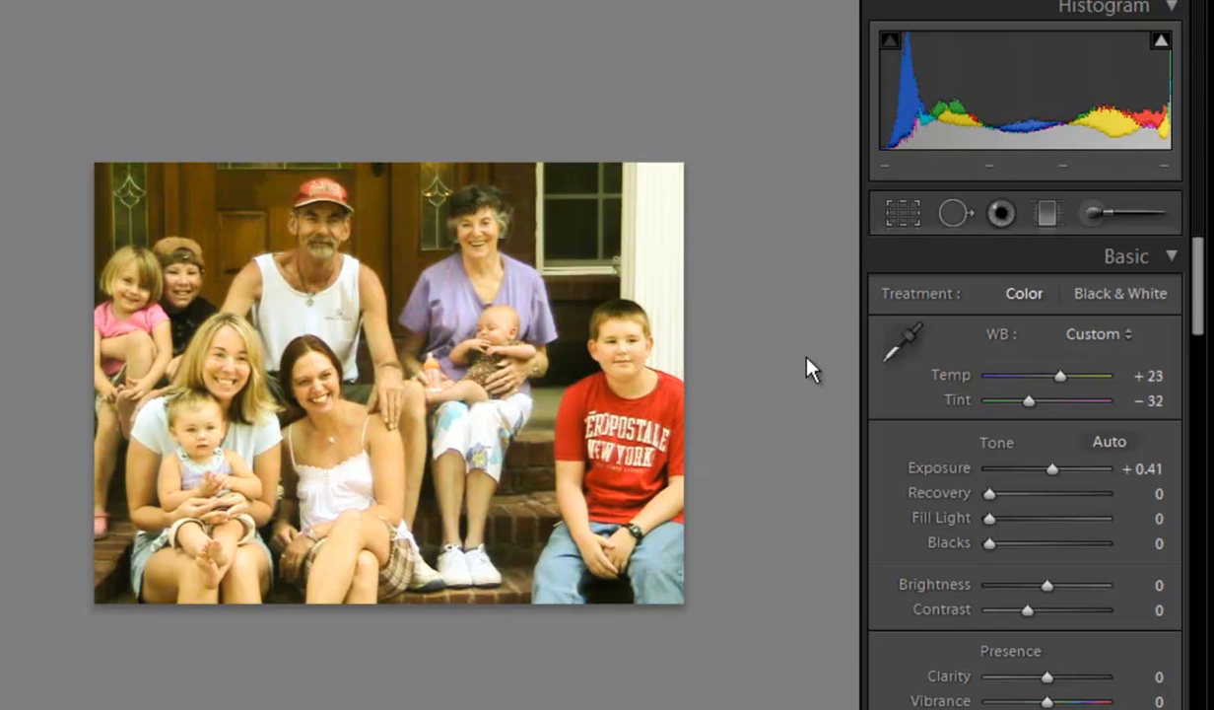
- Resample the family photo's white balance using the man's white tank top as the neutral target
click(902, 341)
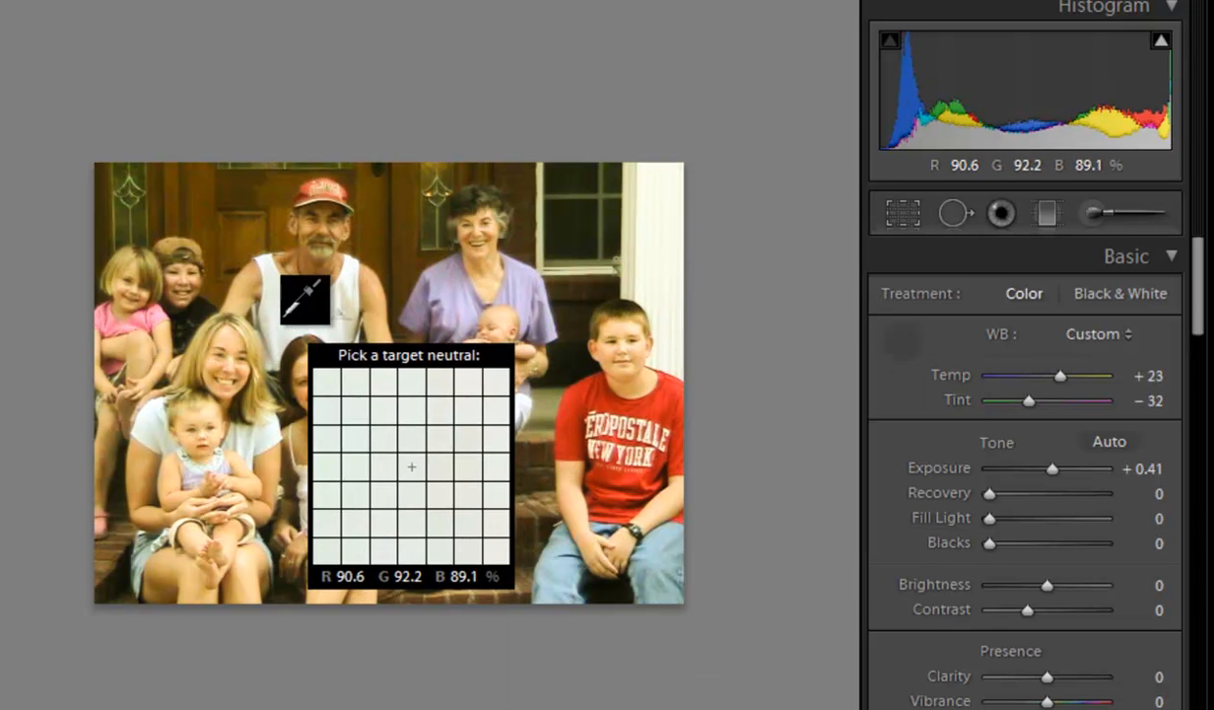
click(286, 319)
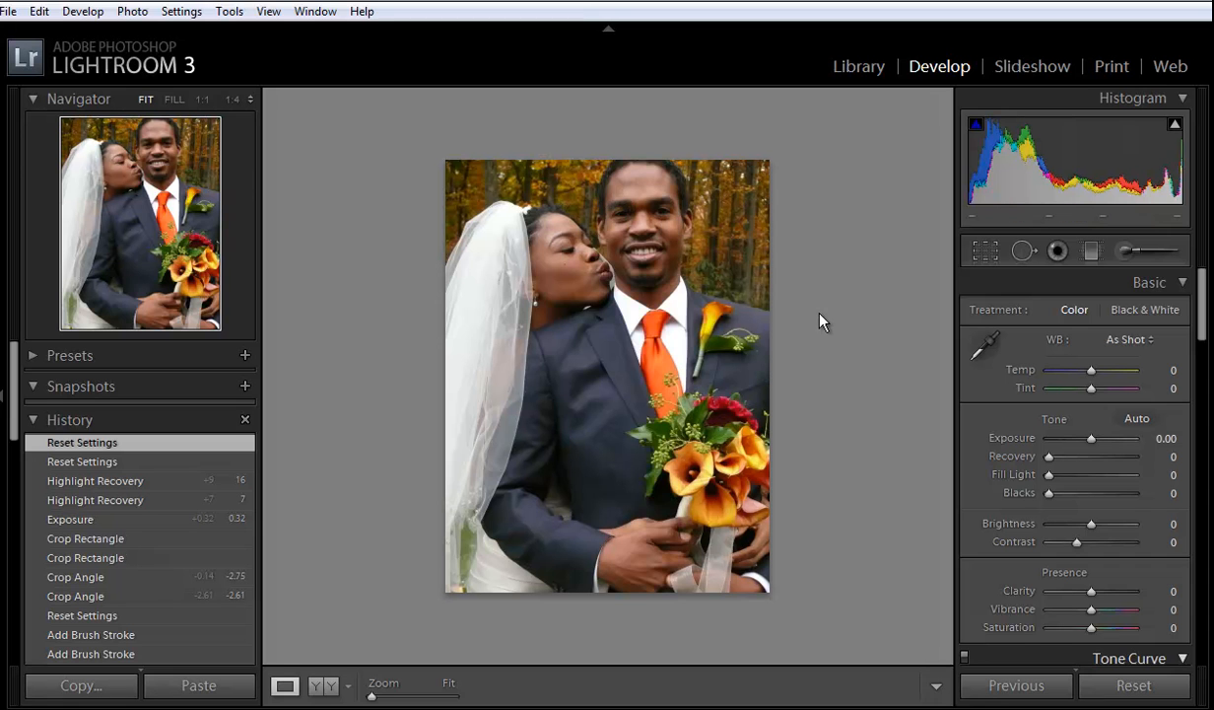
- Straighten the wedding couple photo with a crop angle of -2.09 and set its Exposure to +0.41
click(988, 254)
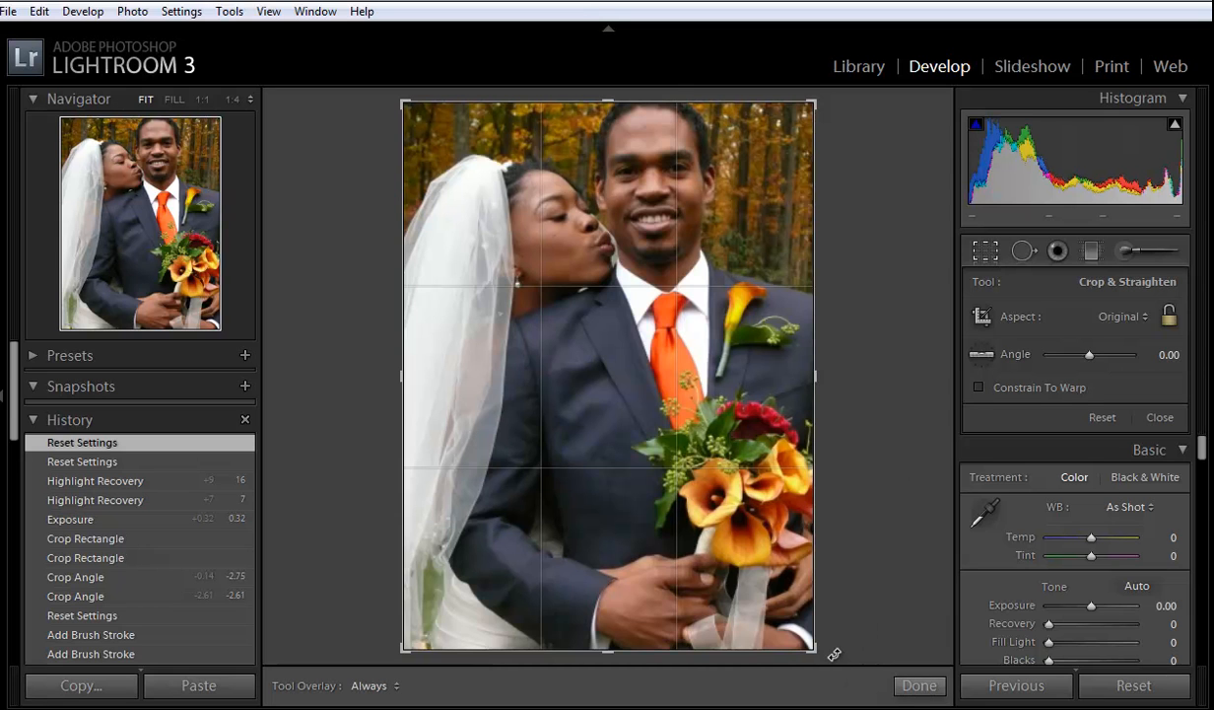
drag(821, 657, 834, 651)
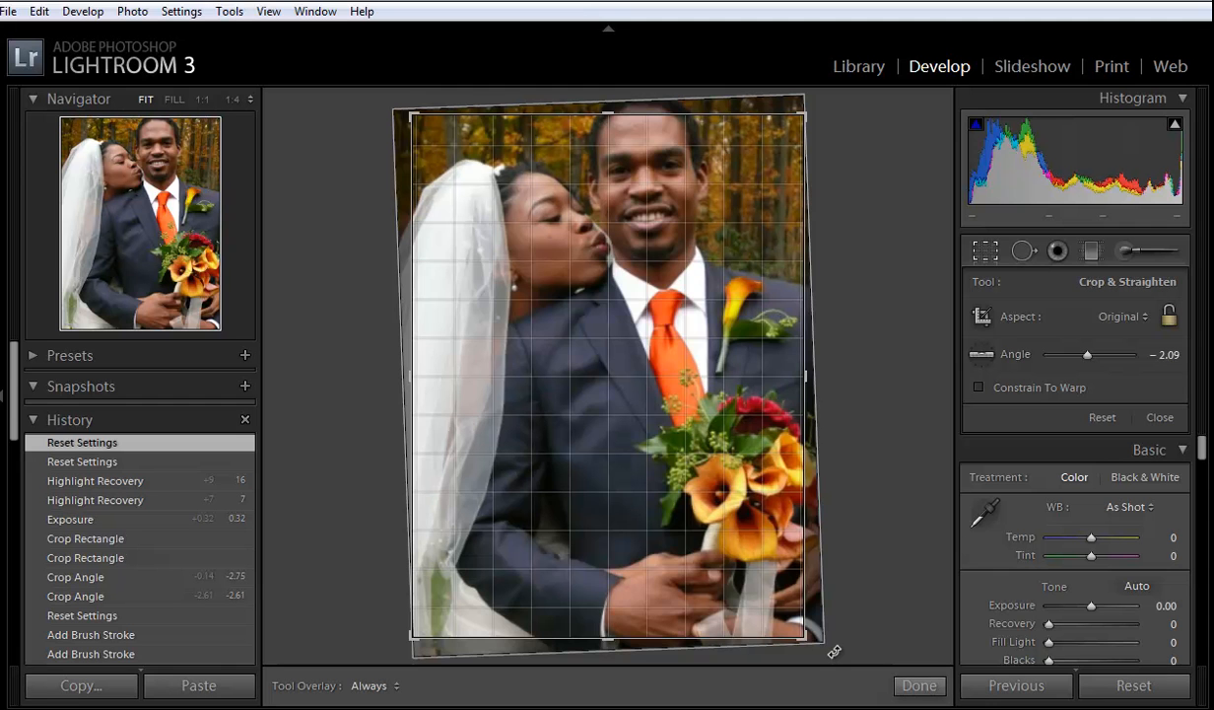
drag(833, 652, 834, 651)
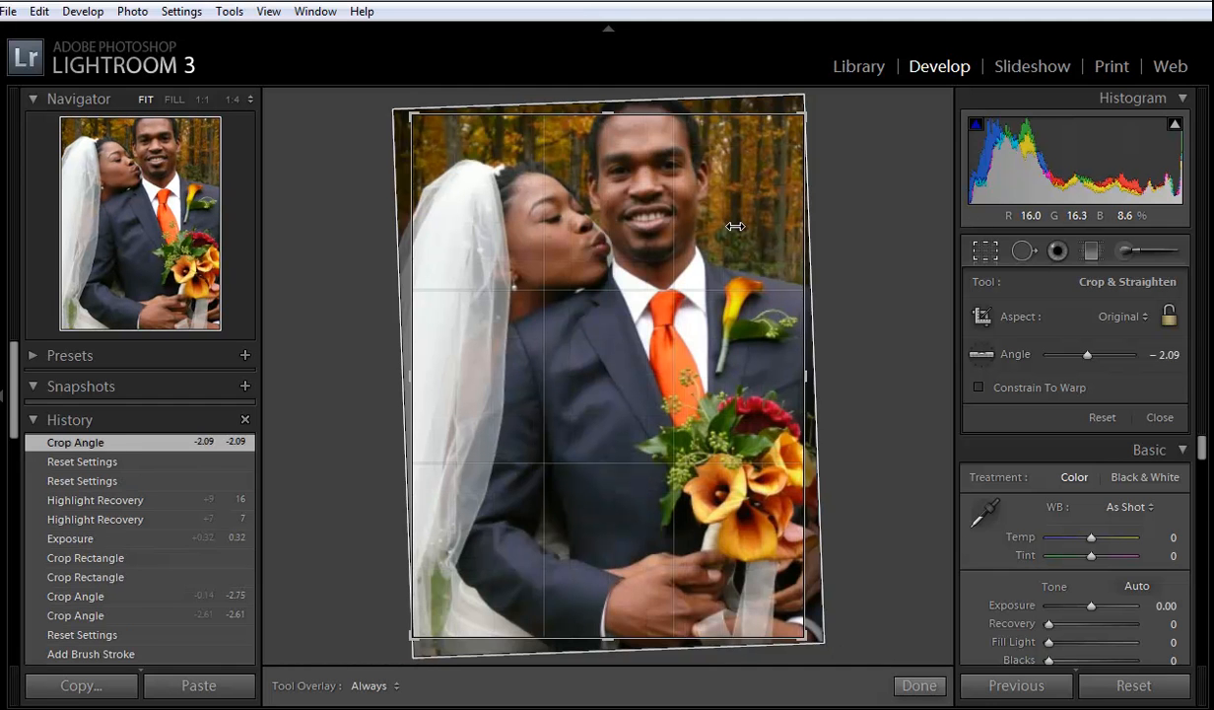
click(985, 252)
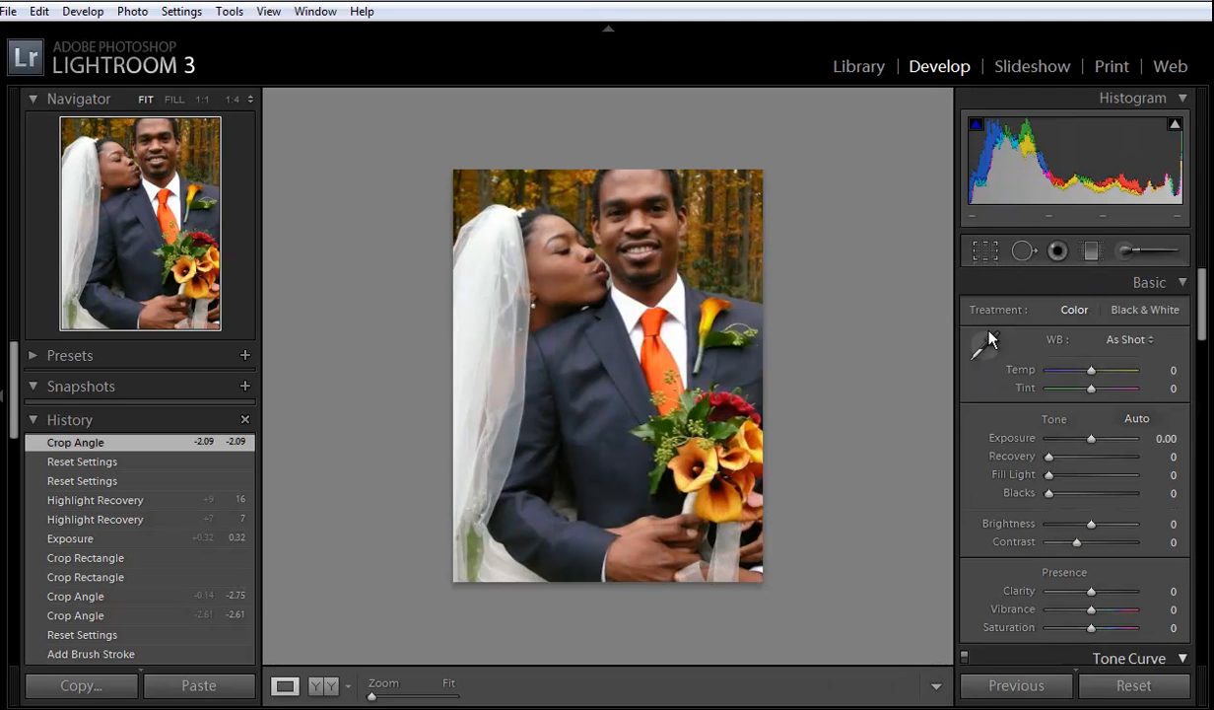
drag(1097, 440, 1098, 447)
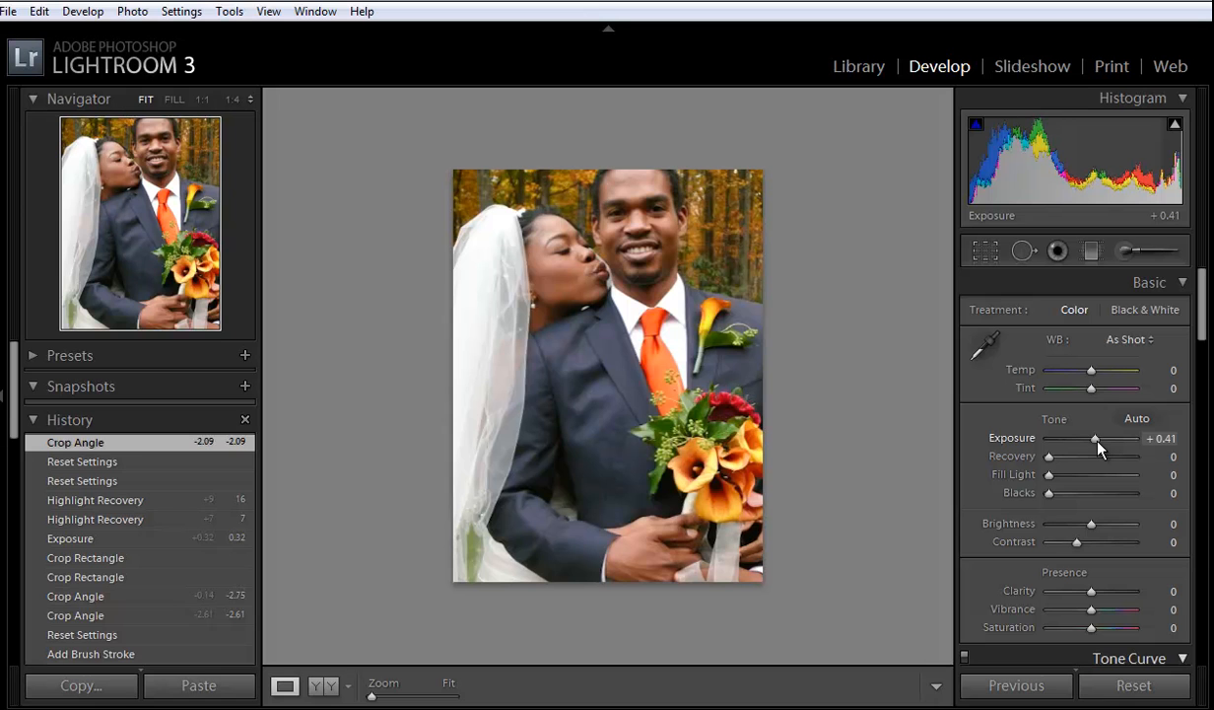
drag(1099, 446, 1098, 442)
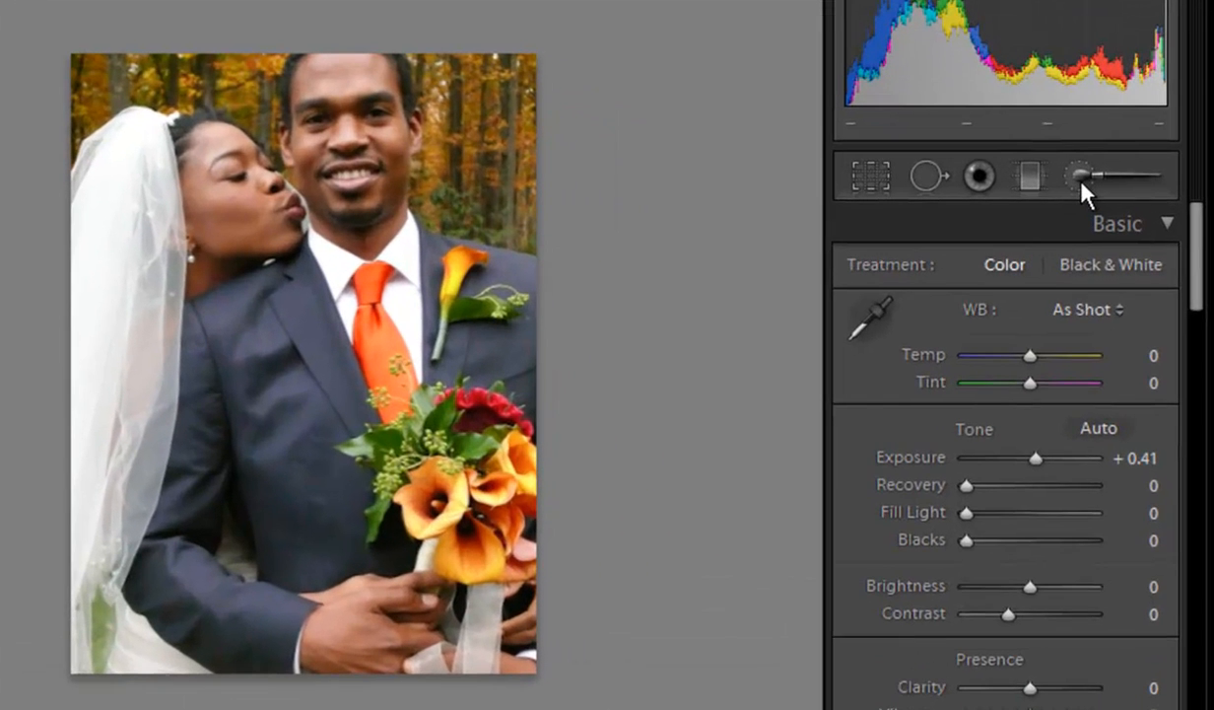
- Paint over the groom's face with the Adjustment Brush, using the Exposure effect at 0.39 and a brush size of 5.0
click(1128, 252)
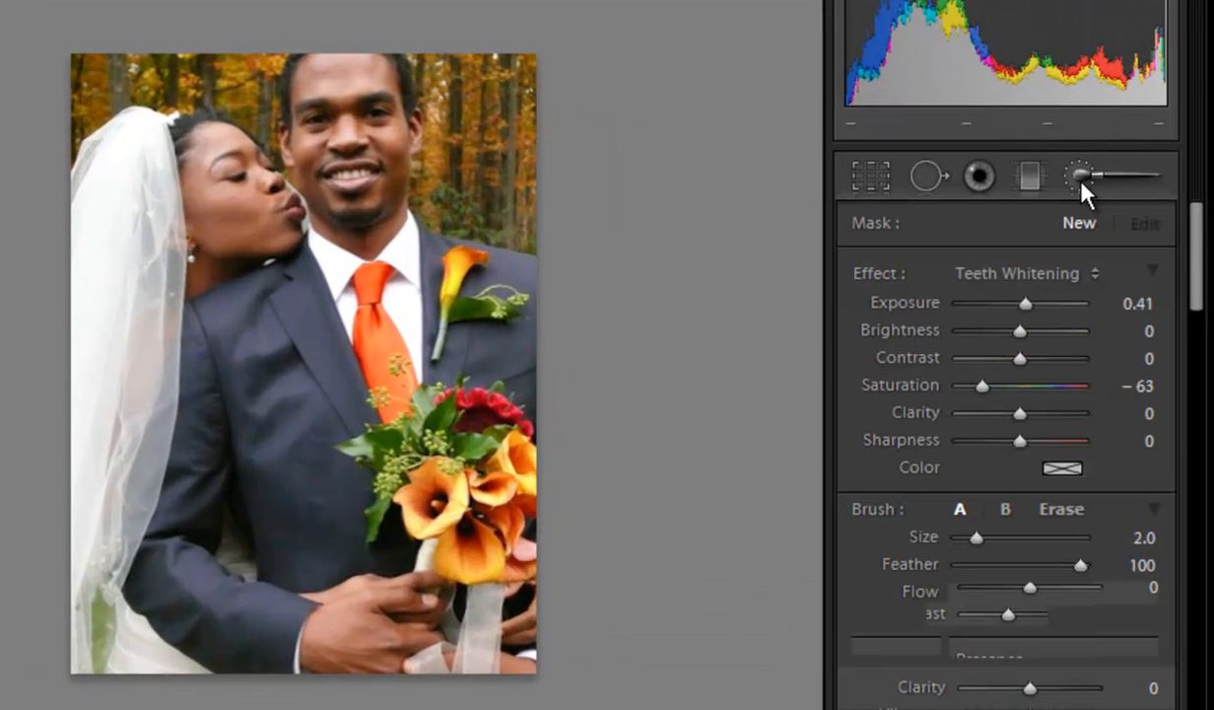
click(1063, 279)
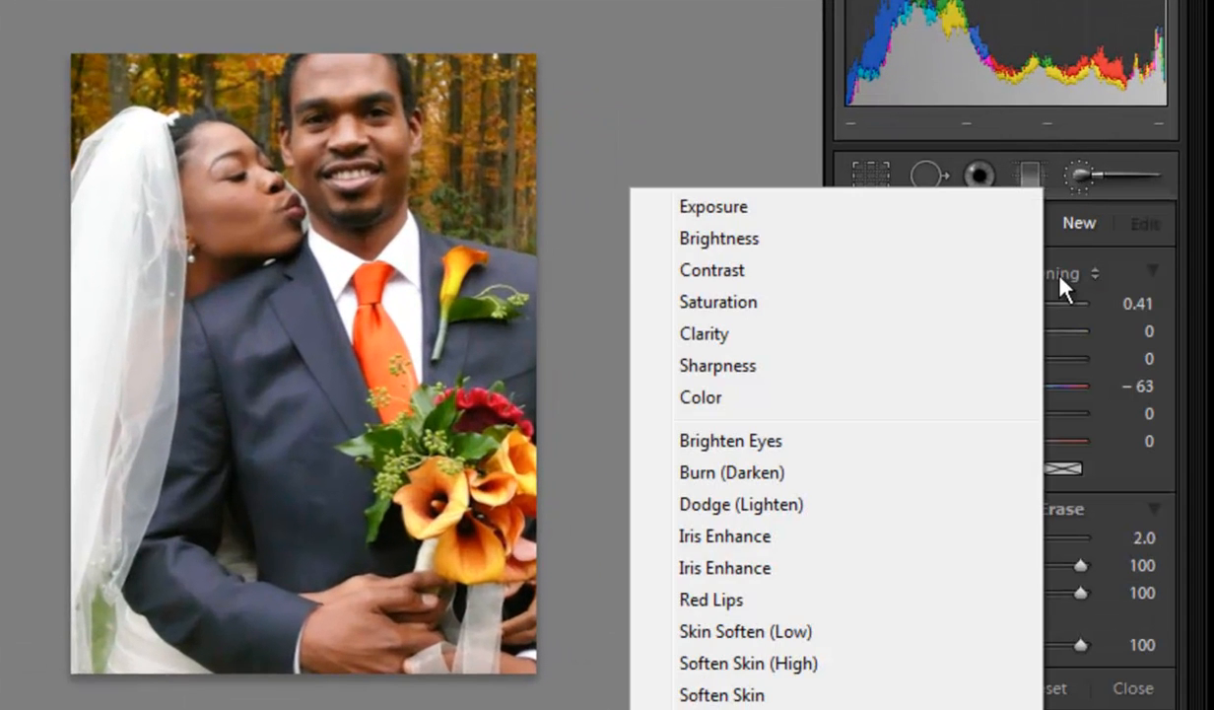
click(724, 209)
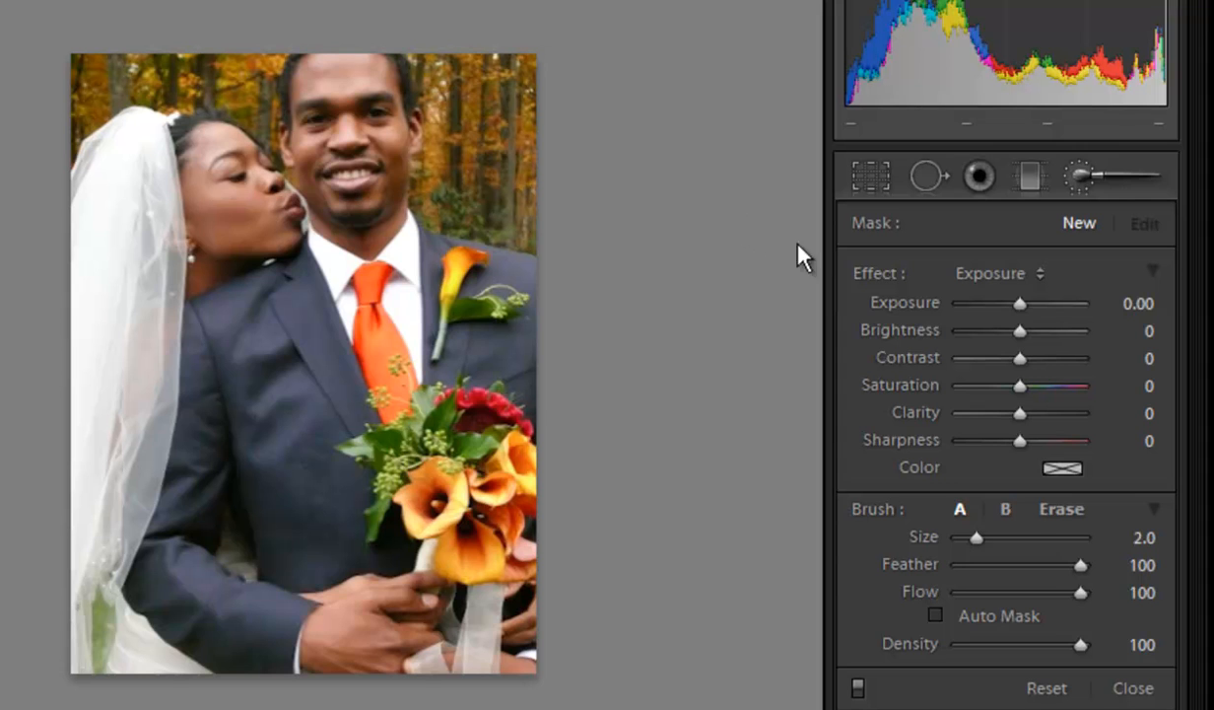
drag(1021, 312, 1026, 315)
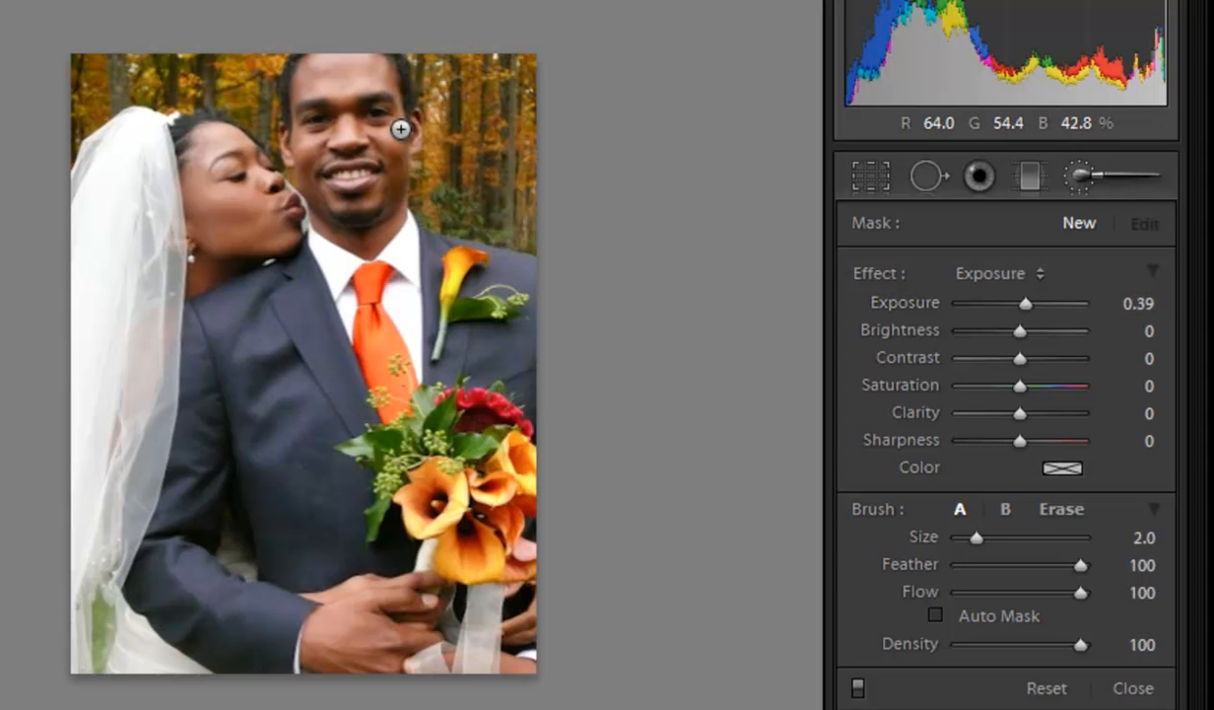
key(bracketright)
key(bracketright)
key(bracketright)
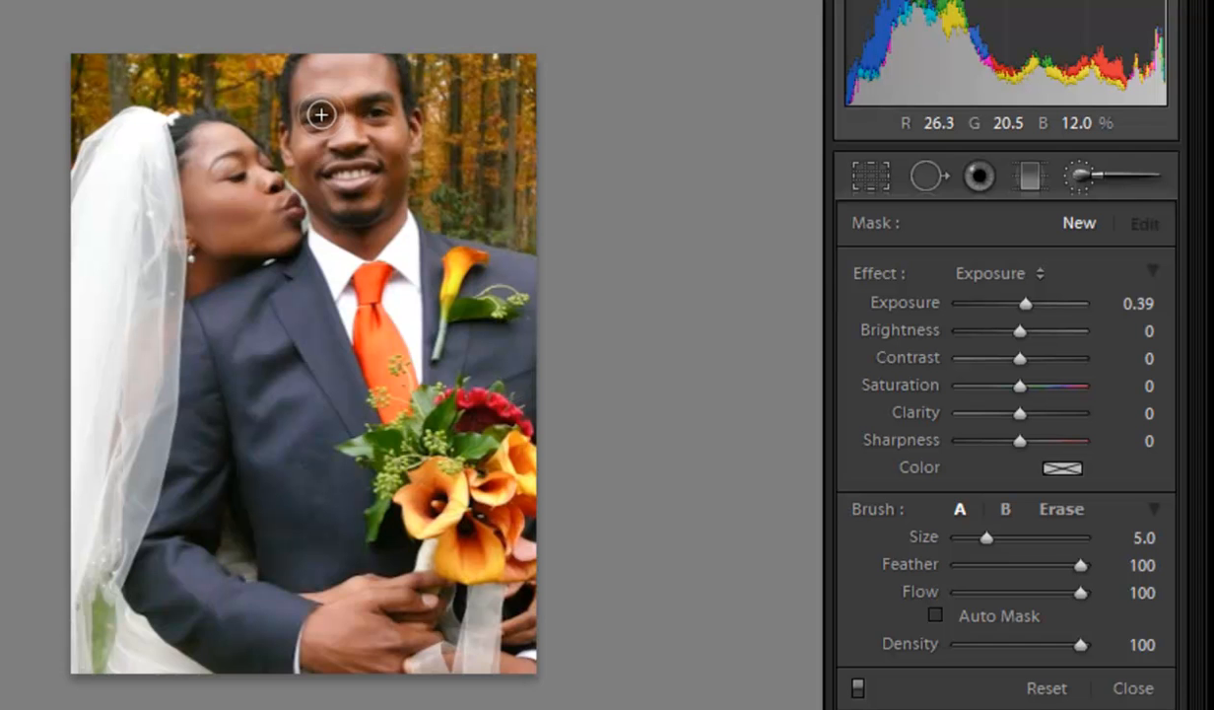
drag(386, 109, 438, 162)
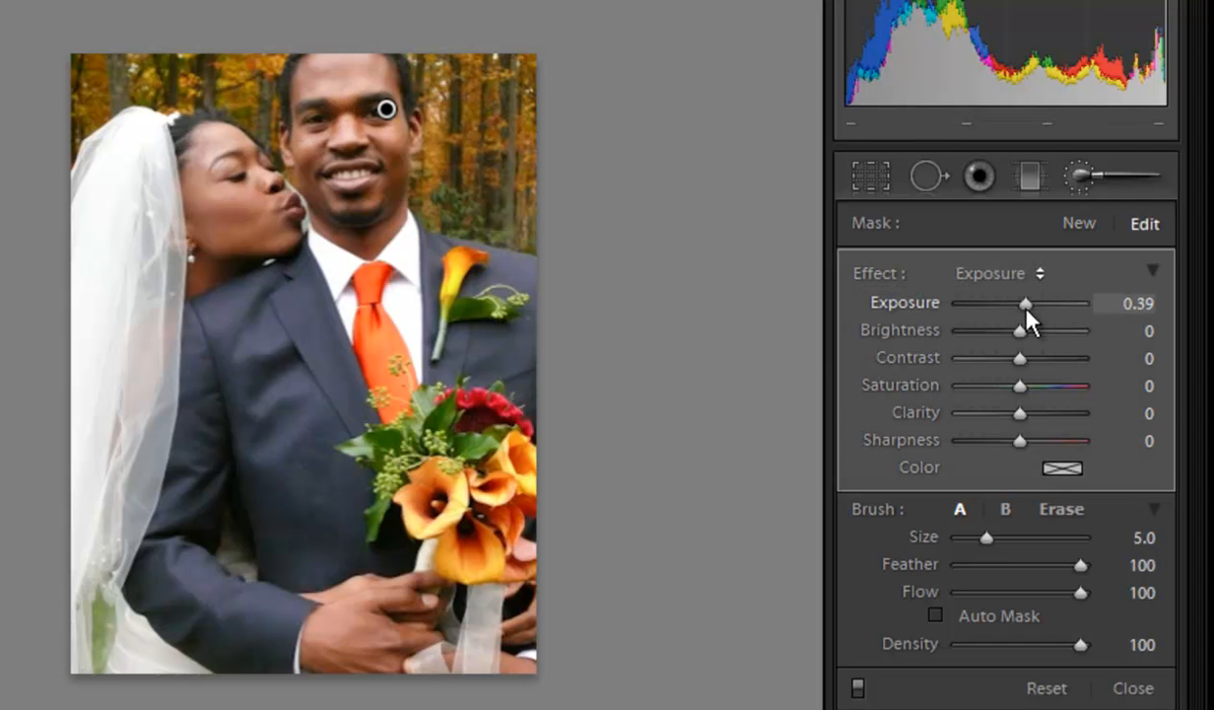
- Set the brushed area's Exposure to 1.07 and finish the brush adjustment
drag(1028, 315, 1094, 328)
mouse_move(1027, 311)
mouse_down()
mouse_move(946, 312)
mouse_move(1043, 317)
mouse_up()
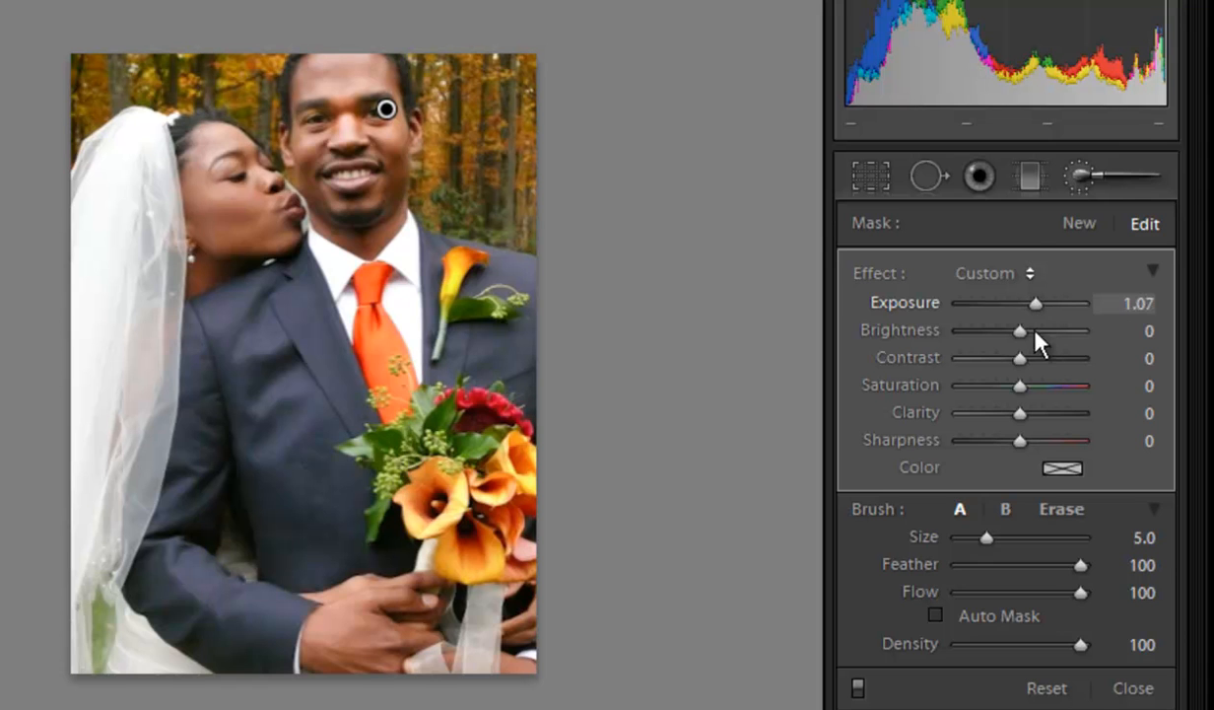
click(1084, 175)
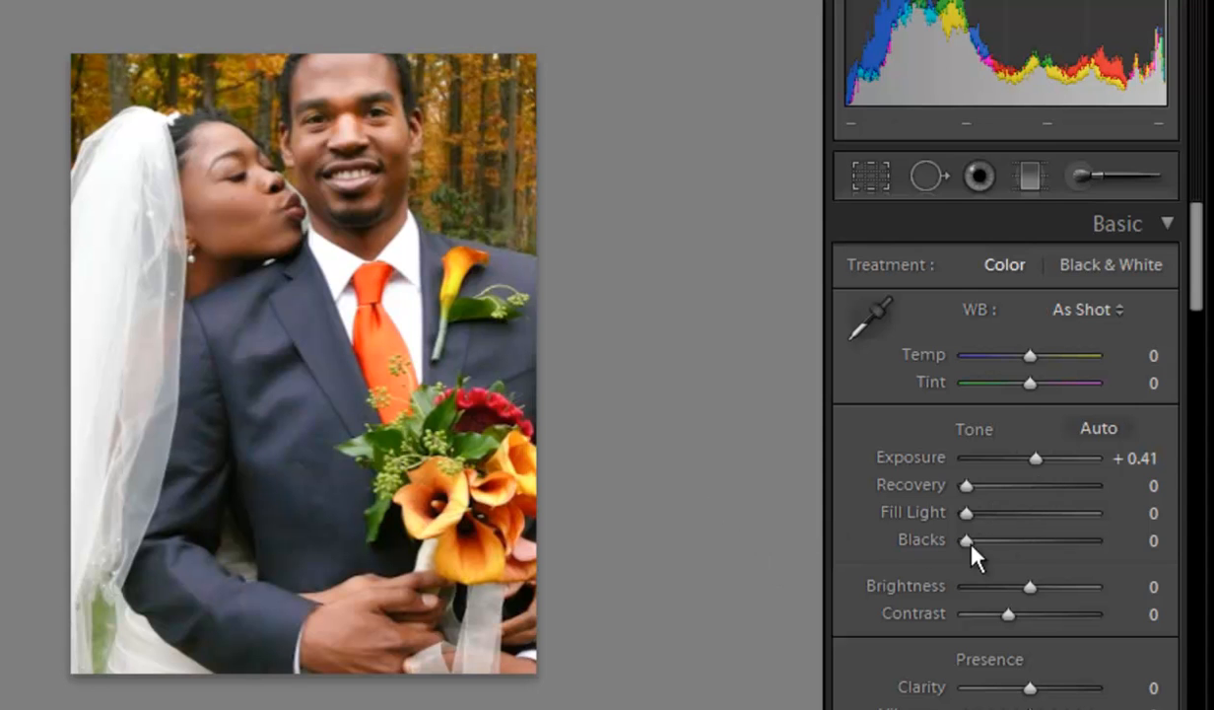
- Add contrast to the wedding photo's tone curve with Lights +13 and Darks -15
scroll(1016, 618, down, 5)
drag(1060, 395, 1067, 375)
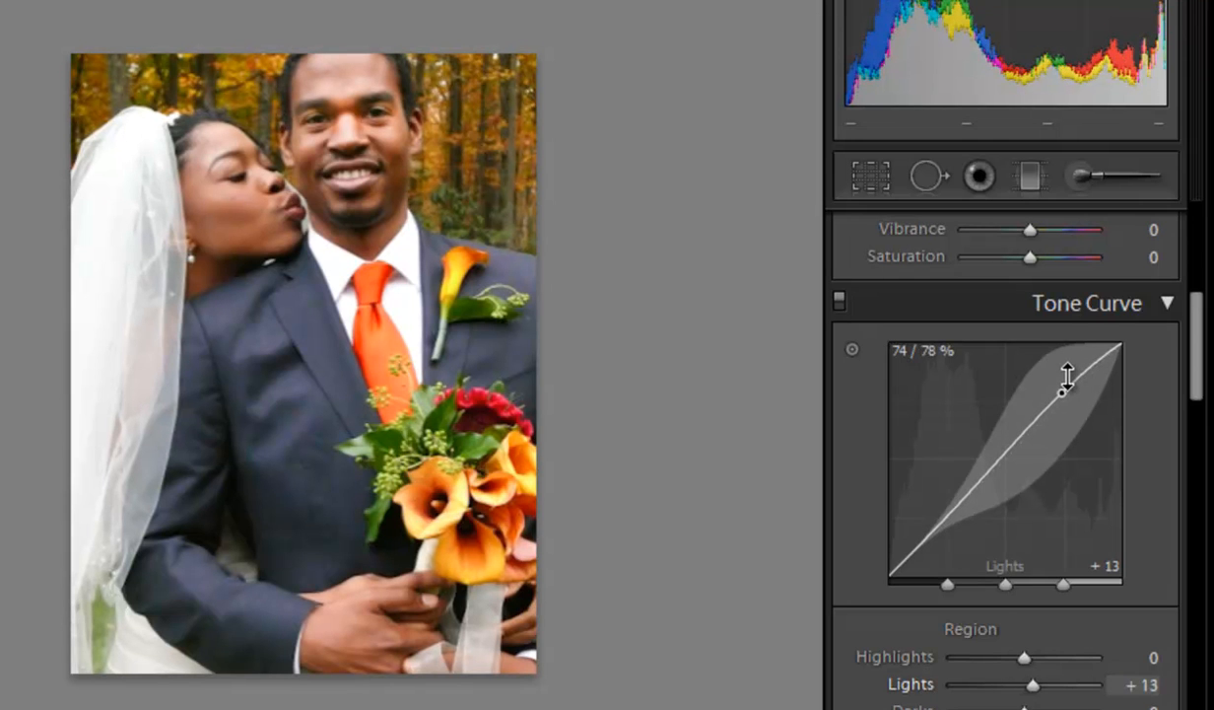
drag(954, 524, 954, 538)
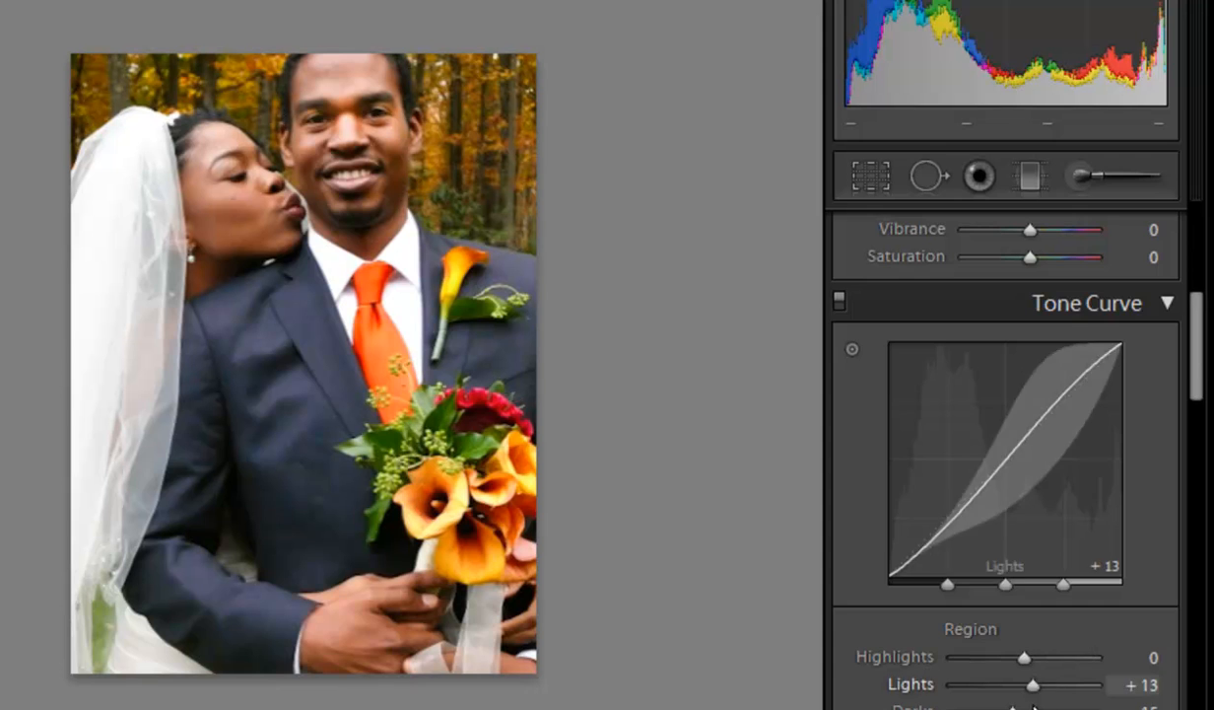
- Compare the wedding photo's original history state with its latest tone curve edit, ending on the edit
scroll(1074, 582, up, 5)
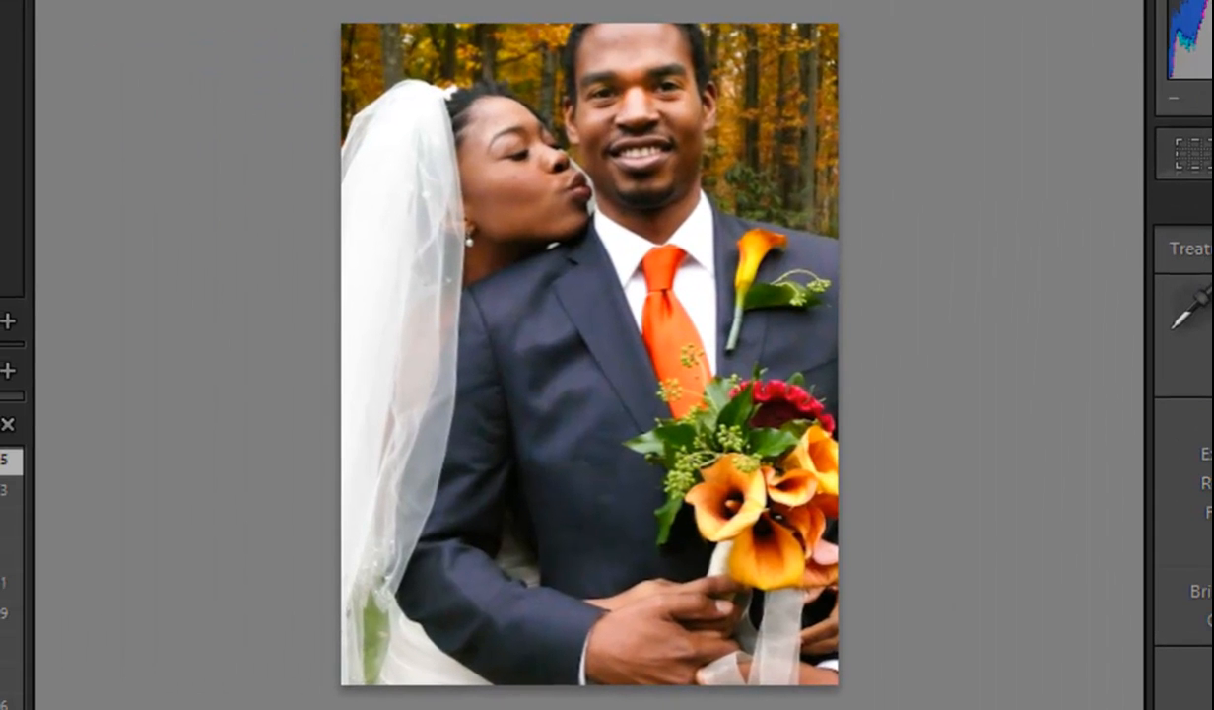
scroll(12, 503, down, 5)
scroll(12, 503, down, 2)
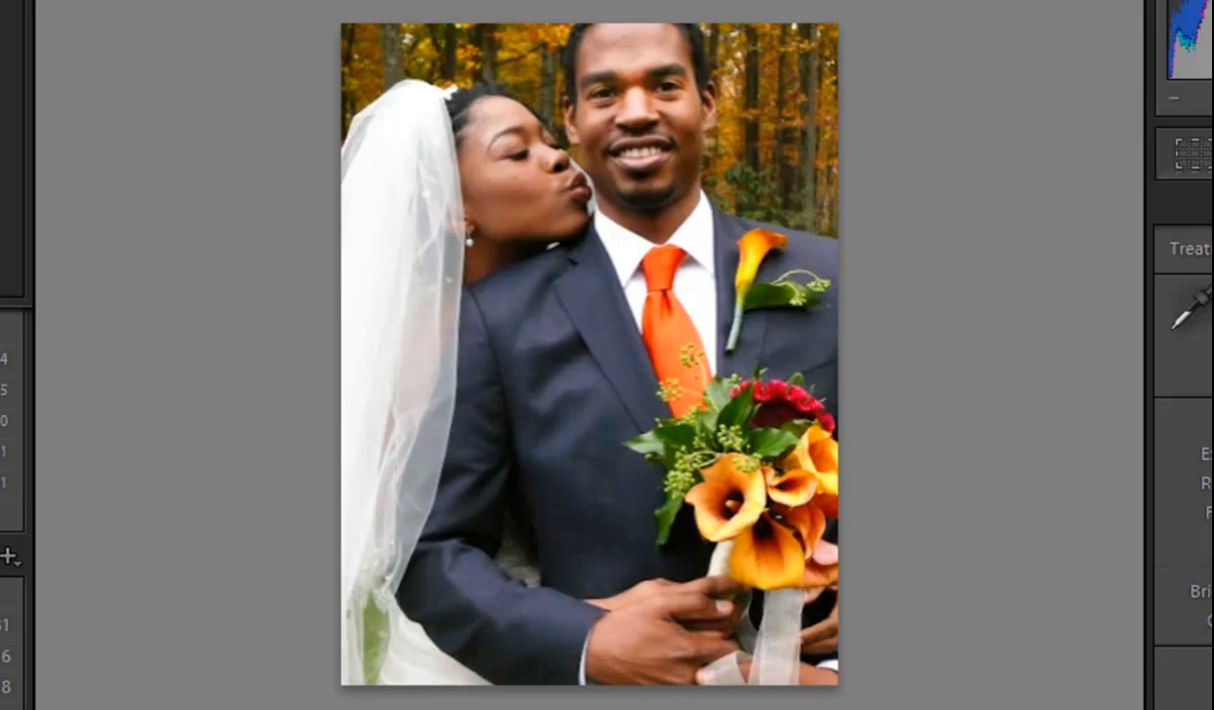
click(9, 517)
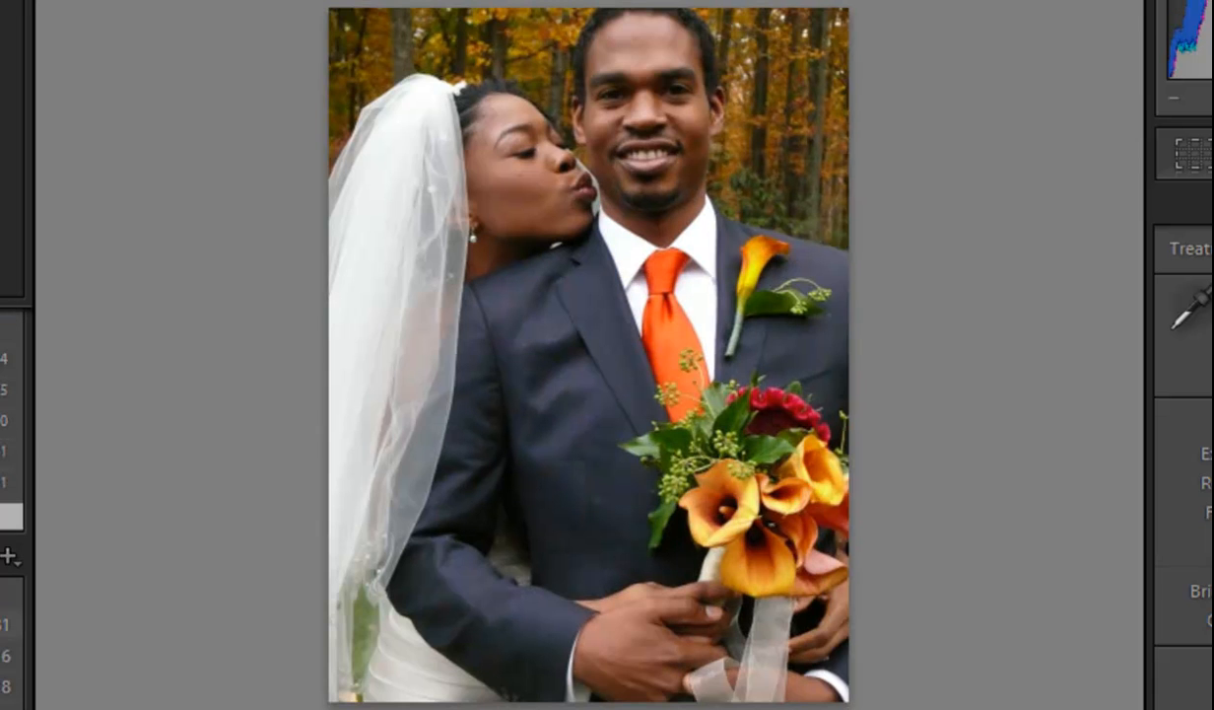
scroll(11, 473, down, 3)
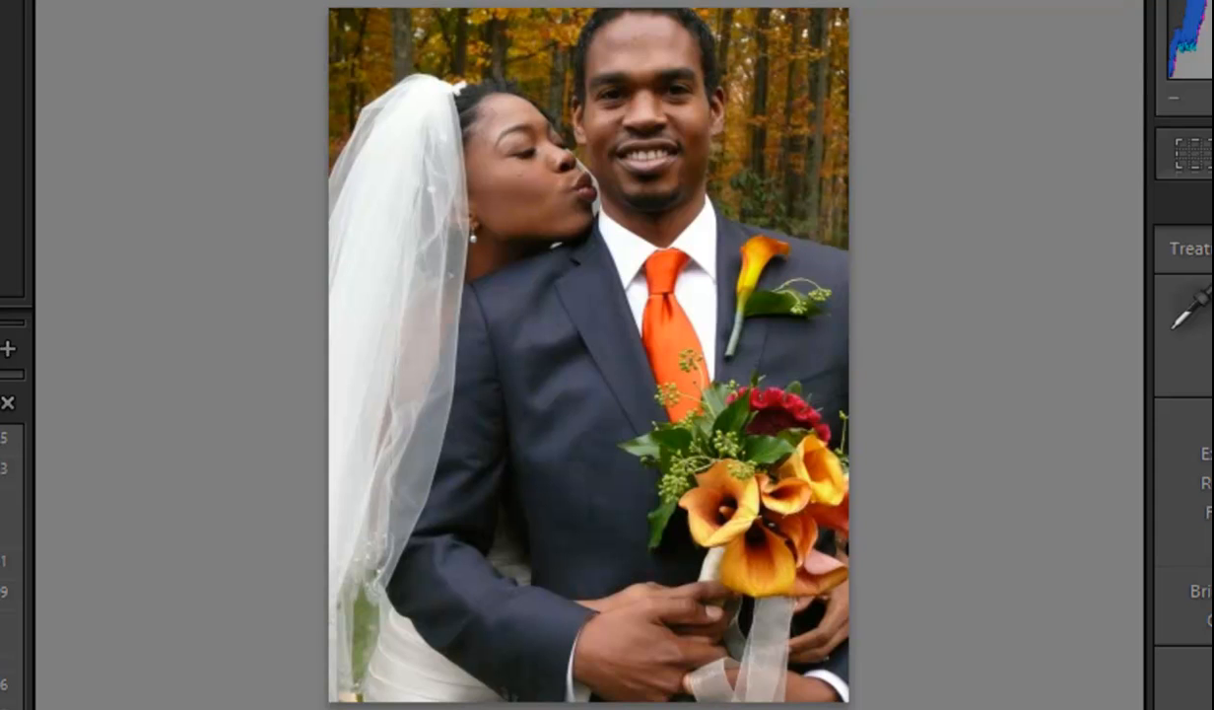
click(10, 438)
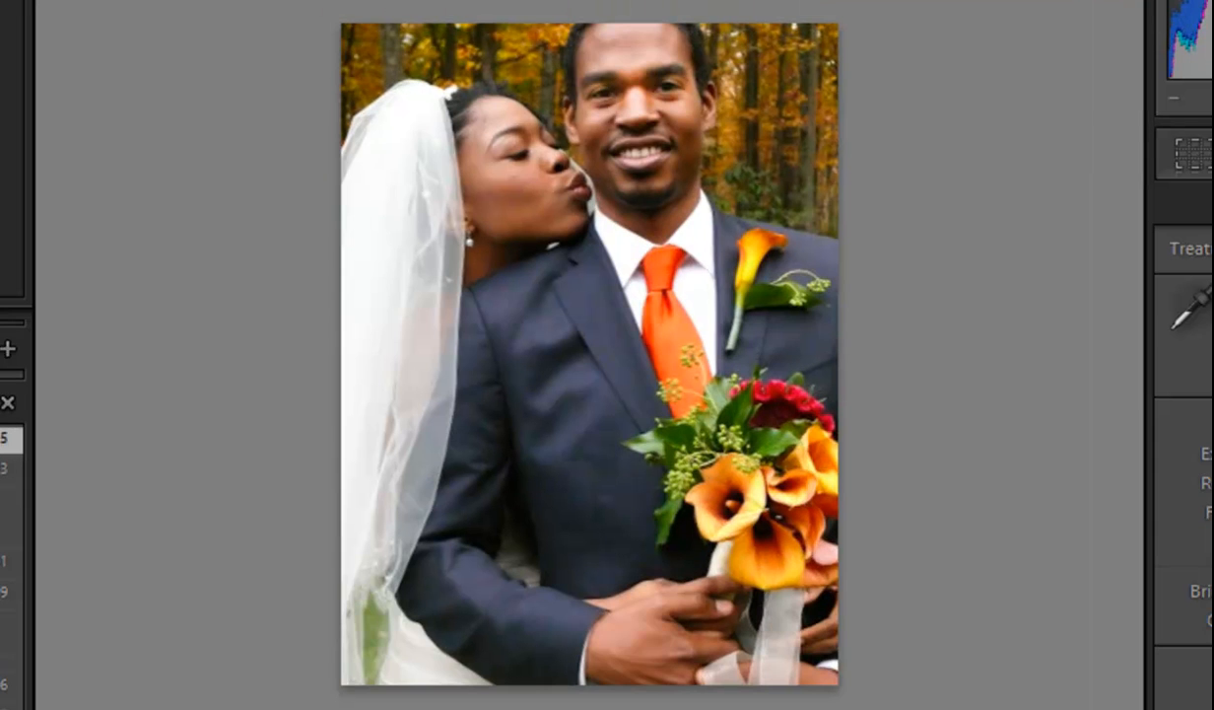